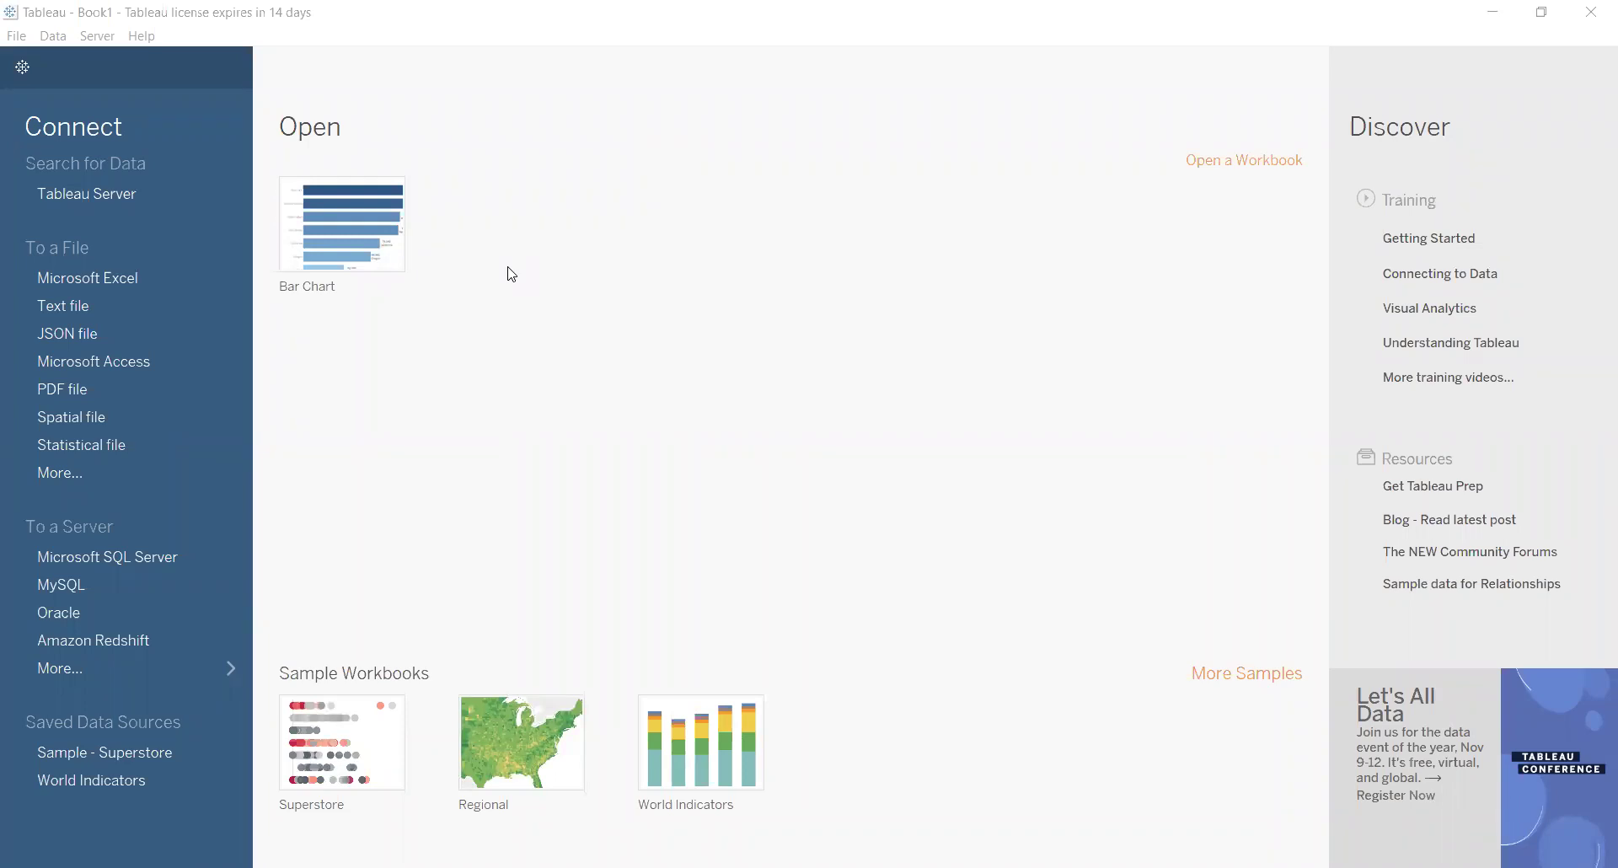
# - Connect to the Random Sales Data - Copy Excel workbook as the data source
pyautogui.click(146, 279)
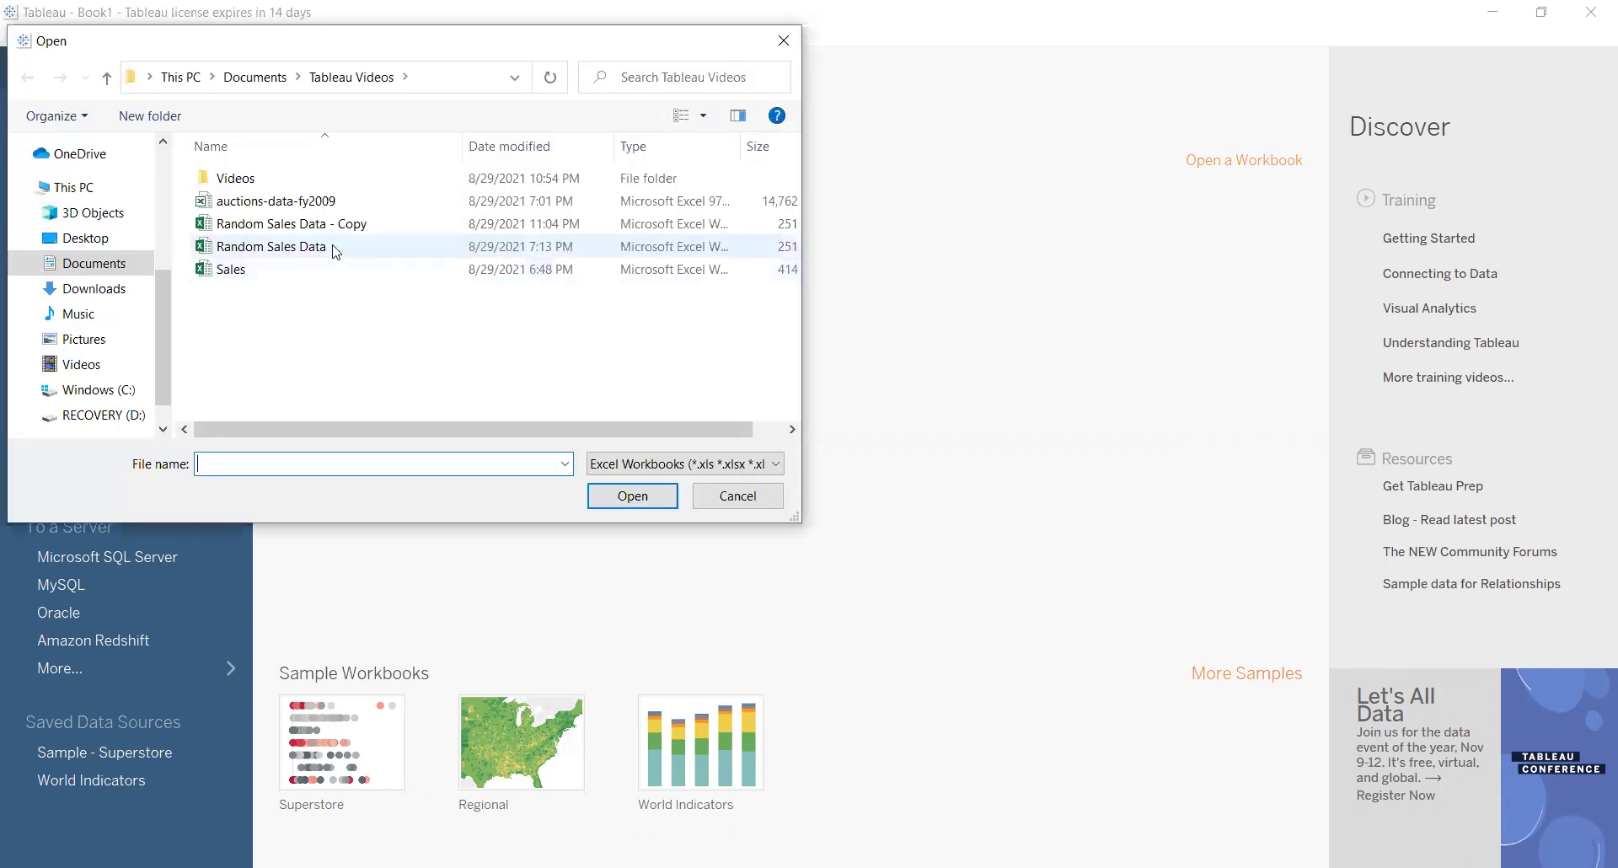
pyautogui.click(350, 233)
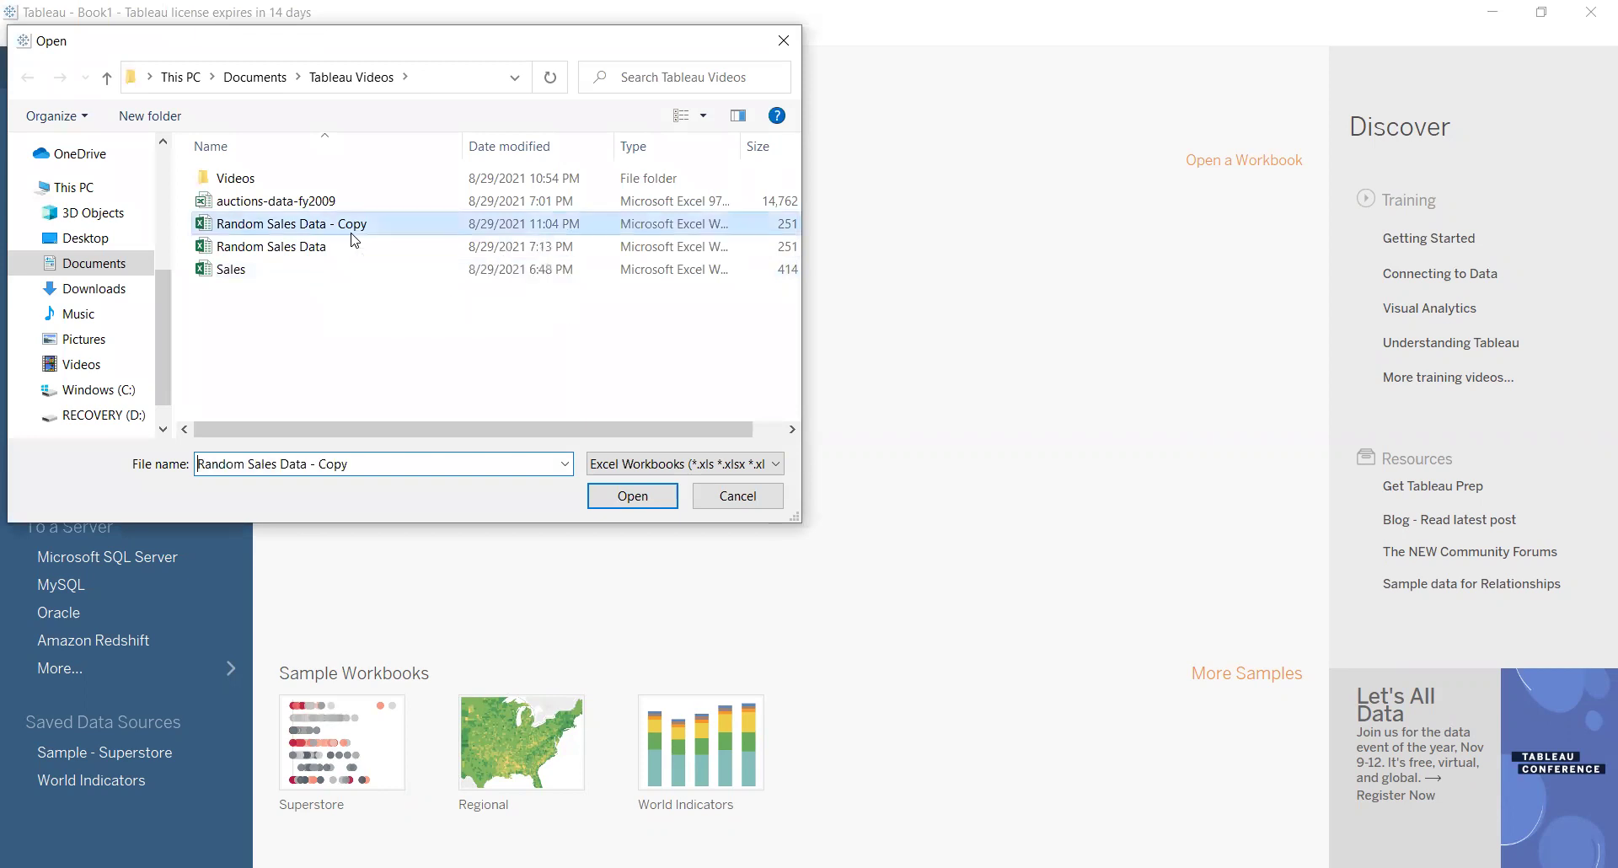
pyautogui.press('Return')
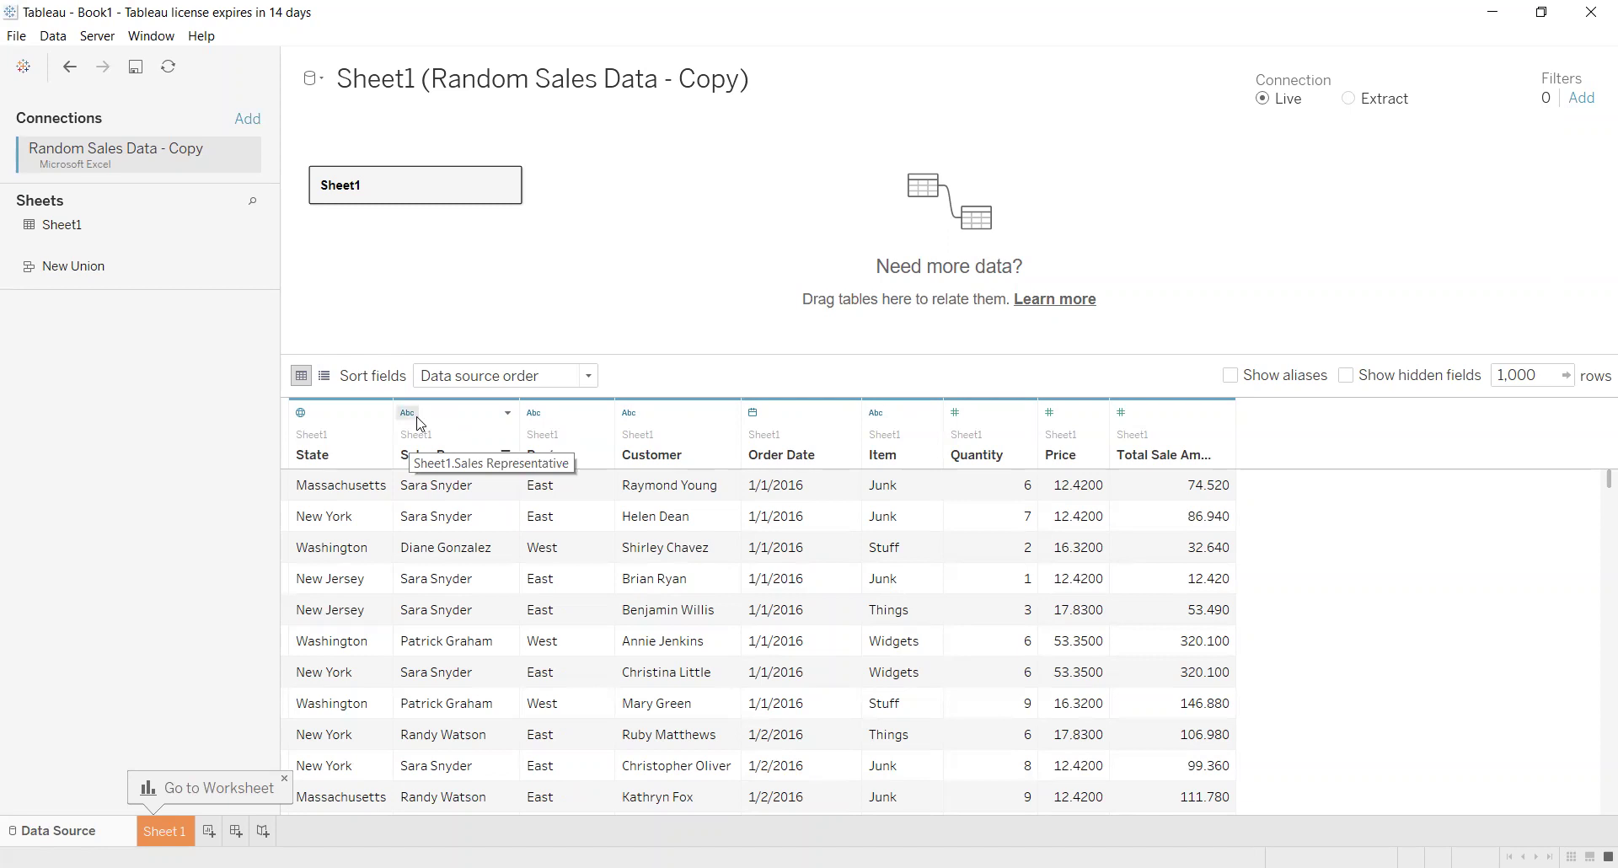
# - Inspect the Sales Representative data-type options, leaving the field as String
pyautogui.click(420, 423)
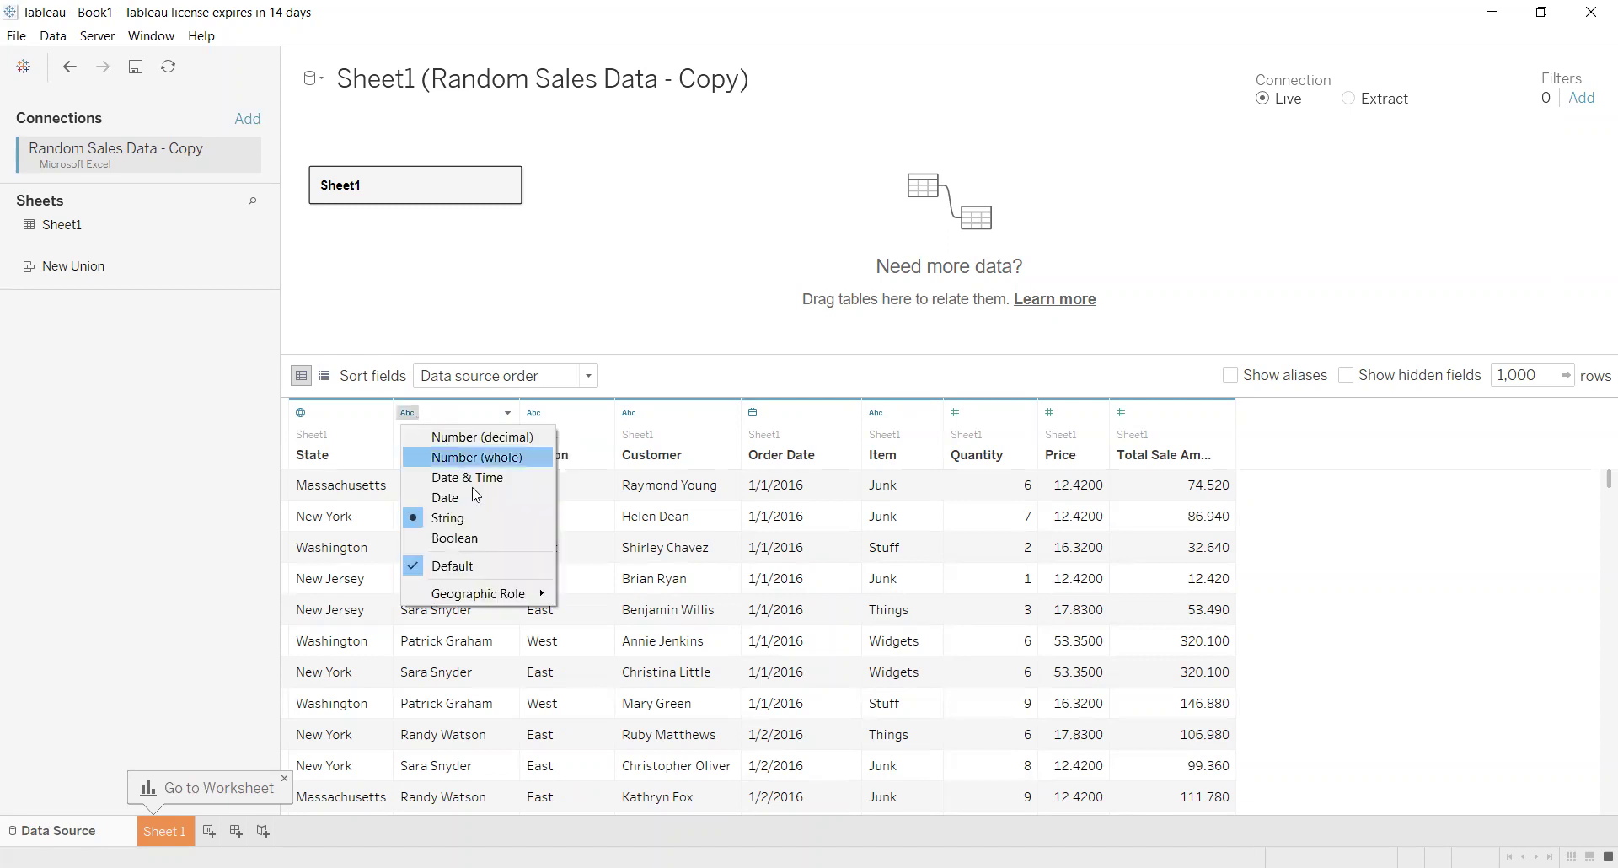
pyautogui.moveTo(506, 594)
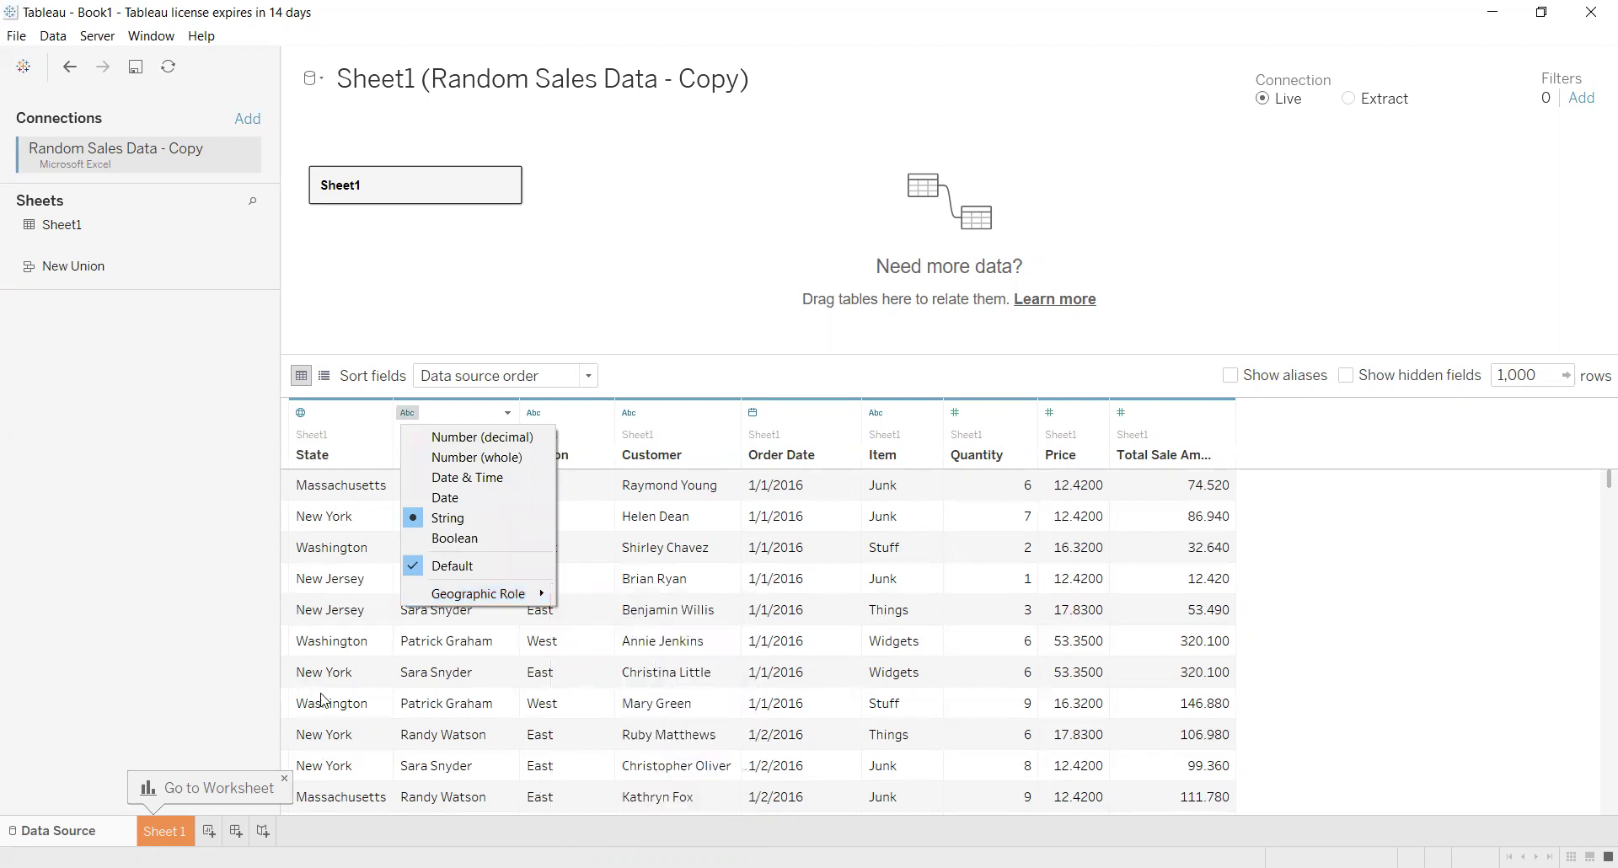
# - On Sheet 1, put the State field on Rows to list the eight states
pyautogui.click(317, 309)
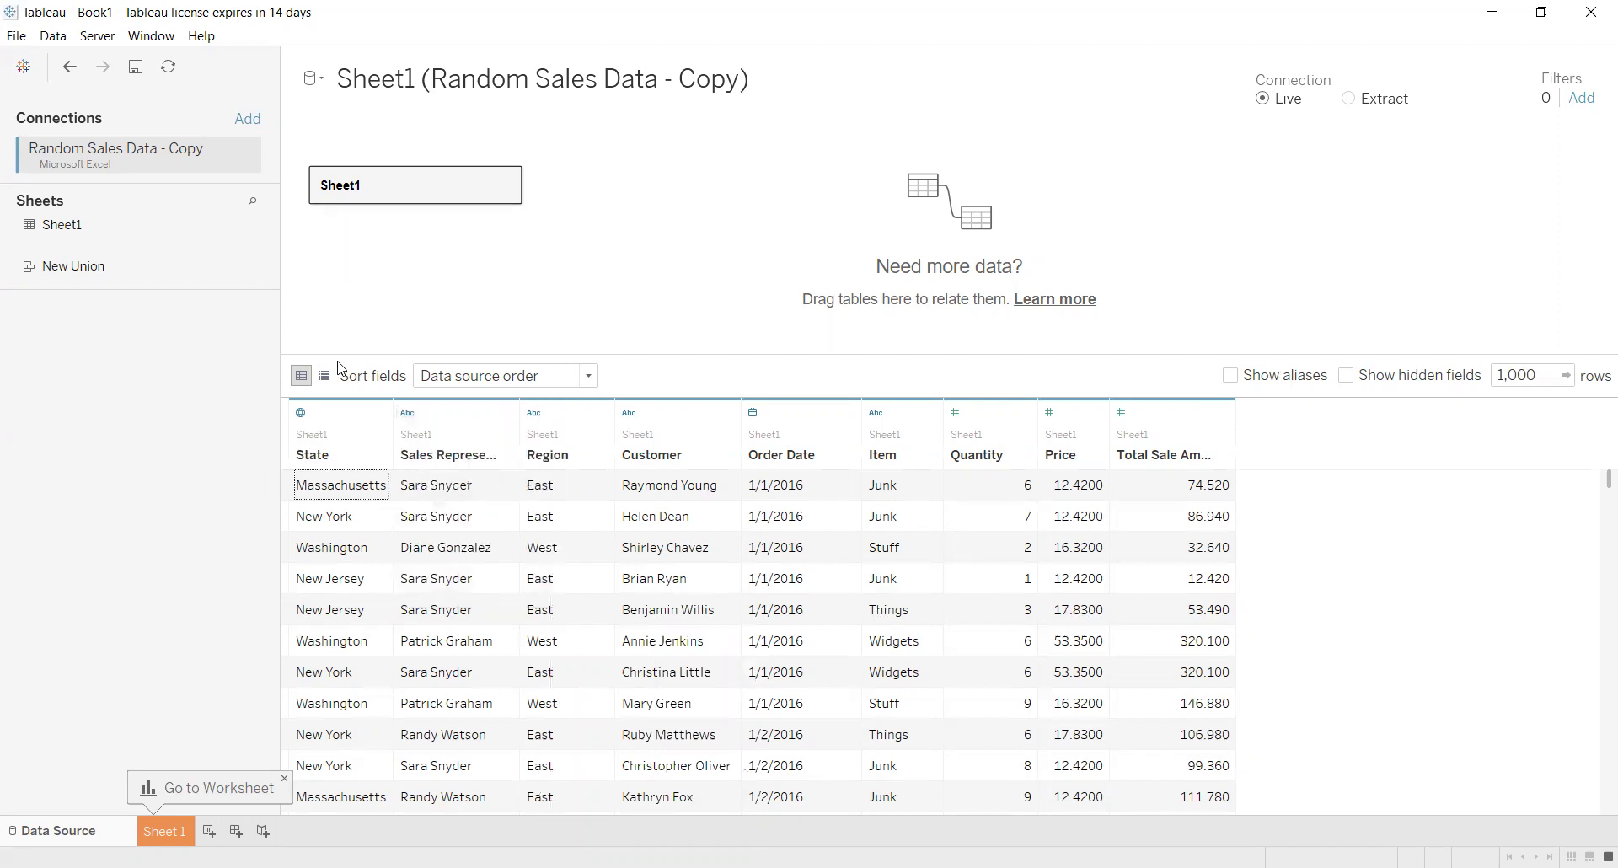
pyautogui.click(164, 833)
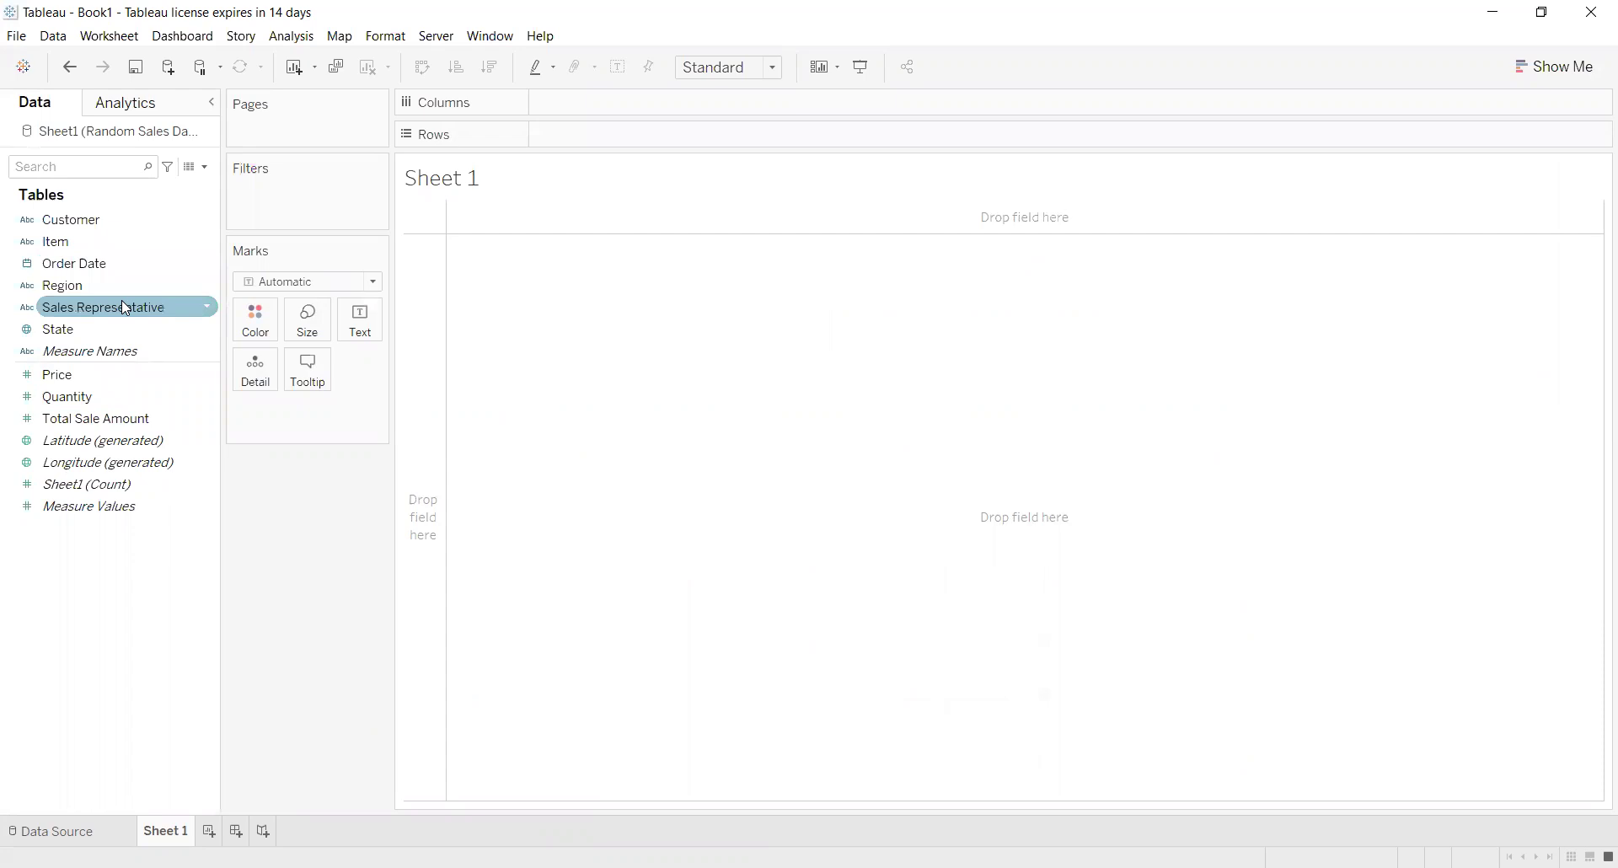
pyautogui.moveTo(59, 332); pyautogui.dragTo(607, 120)
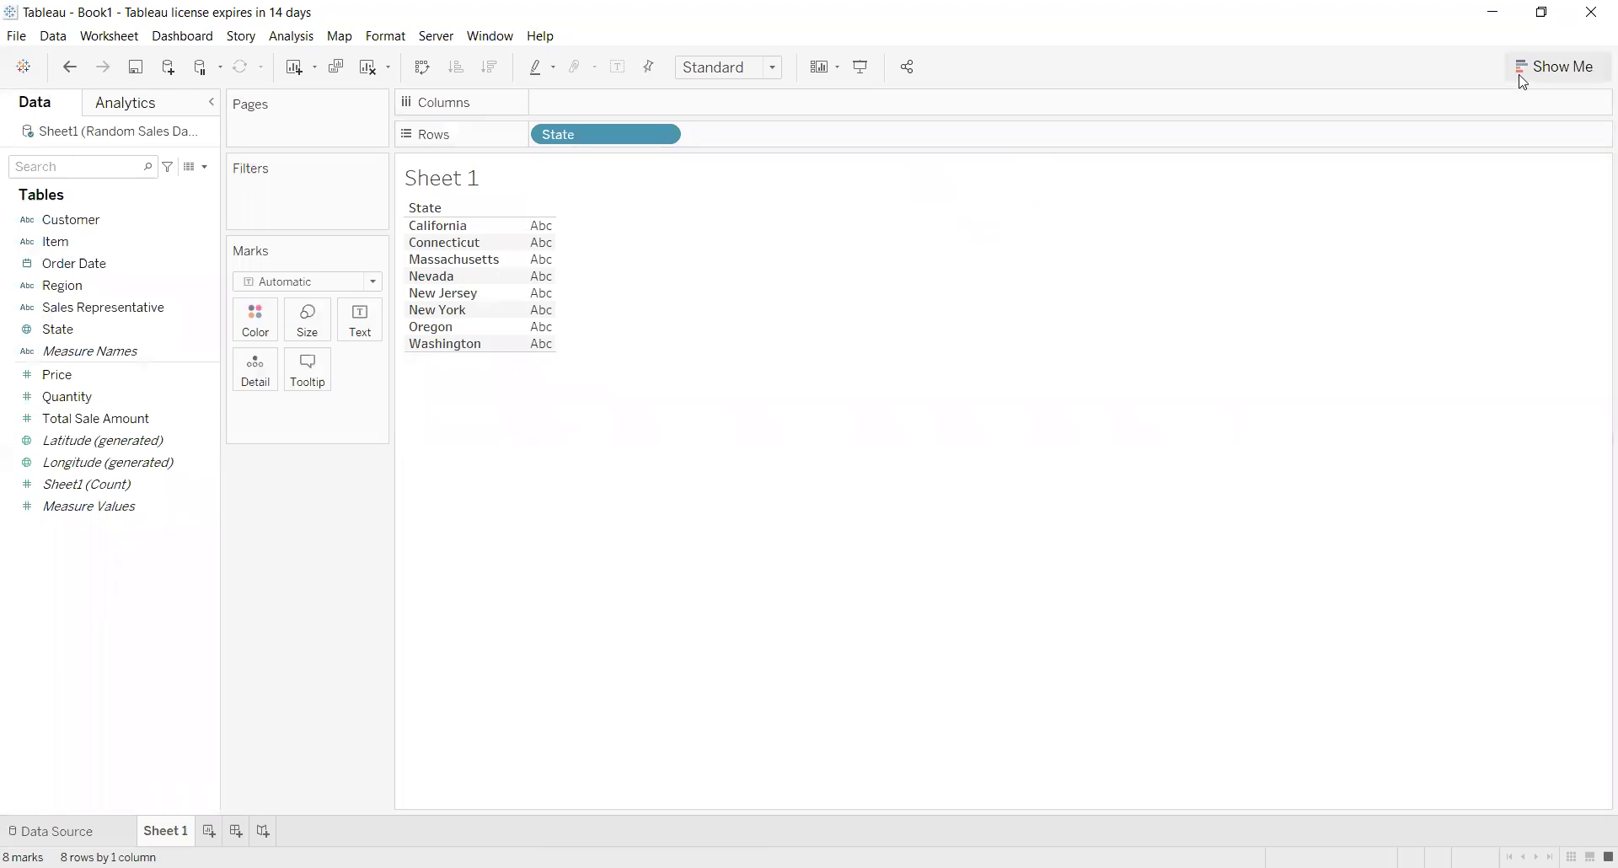
# - Turn the State list into a filled map using Show Me
pyautogui.click(1561, 67)
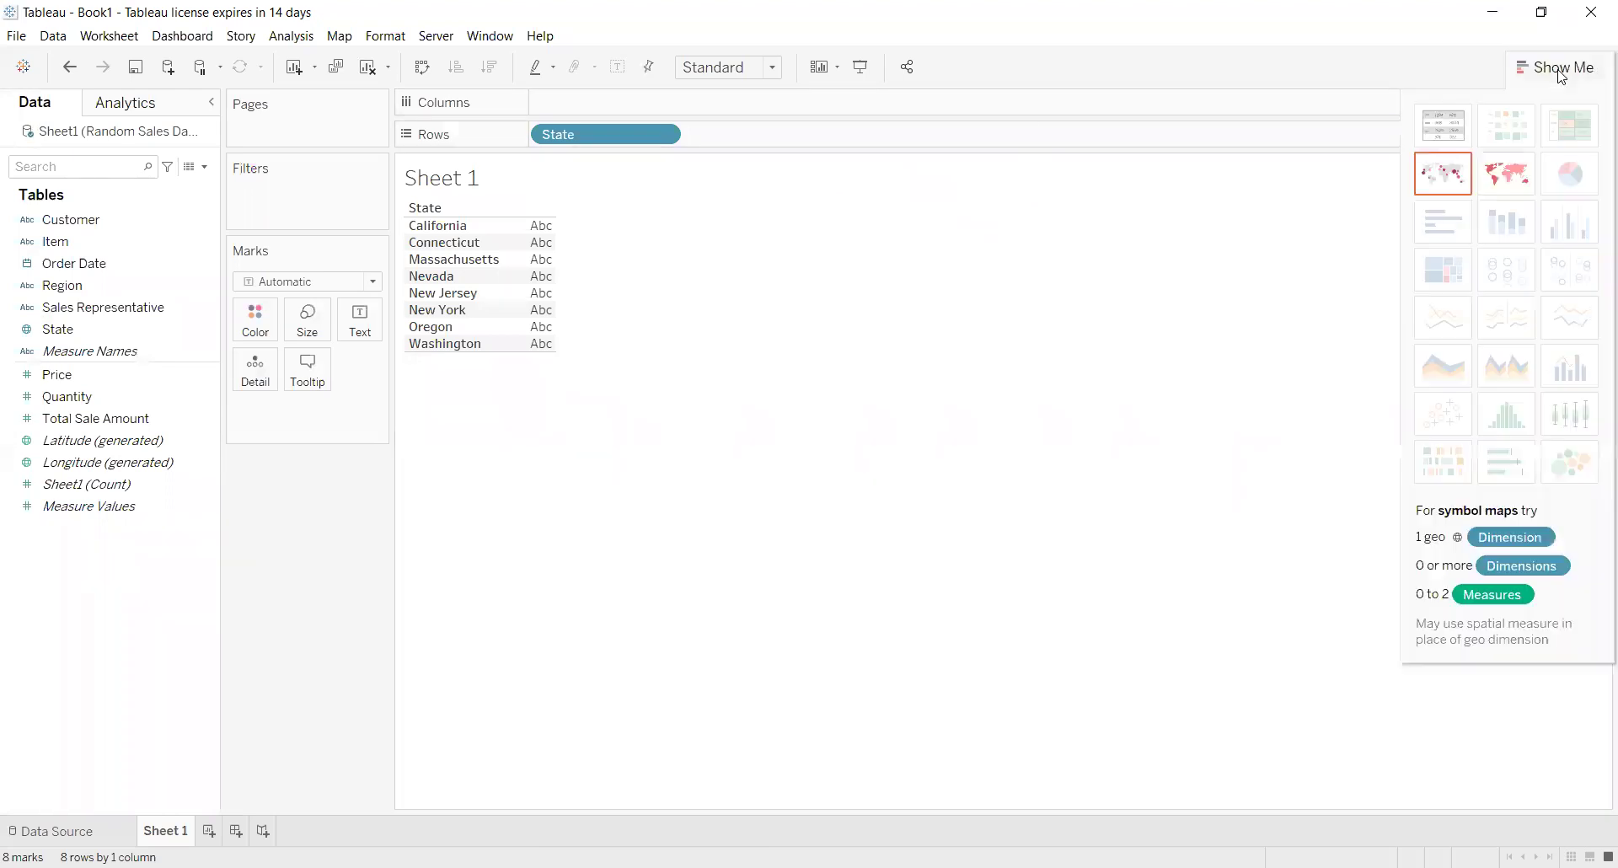
pyautogui.click(1505, 186)
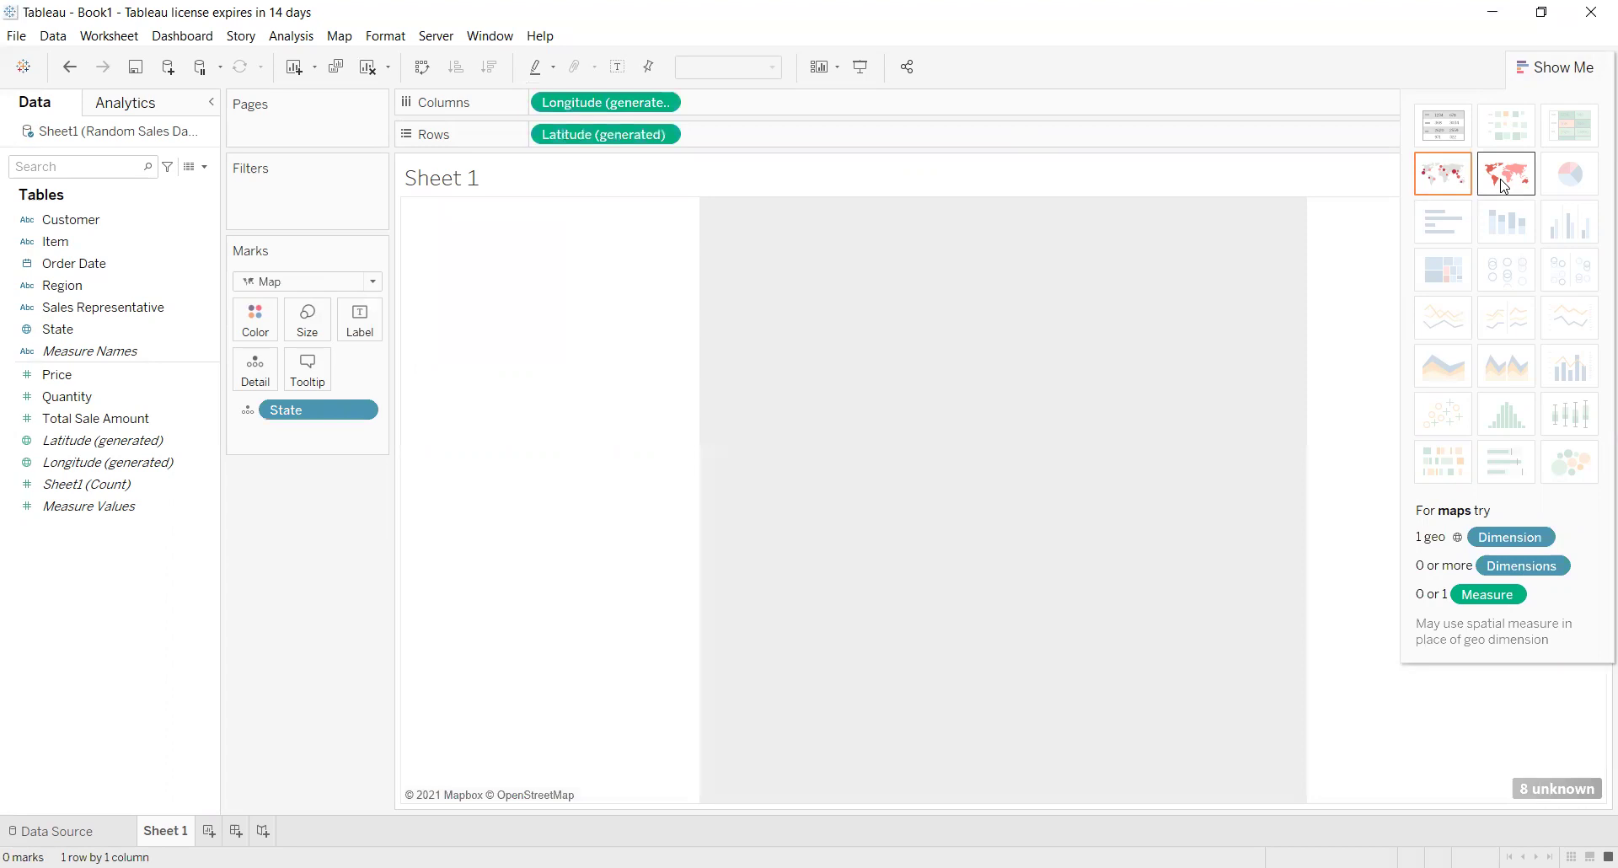
pyautogui.click(1553, 67)
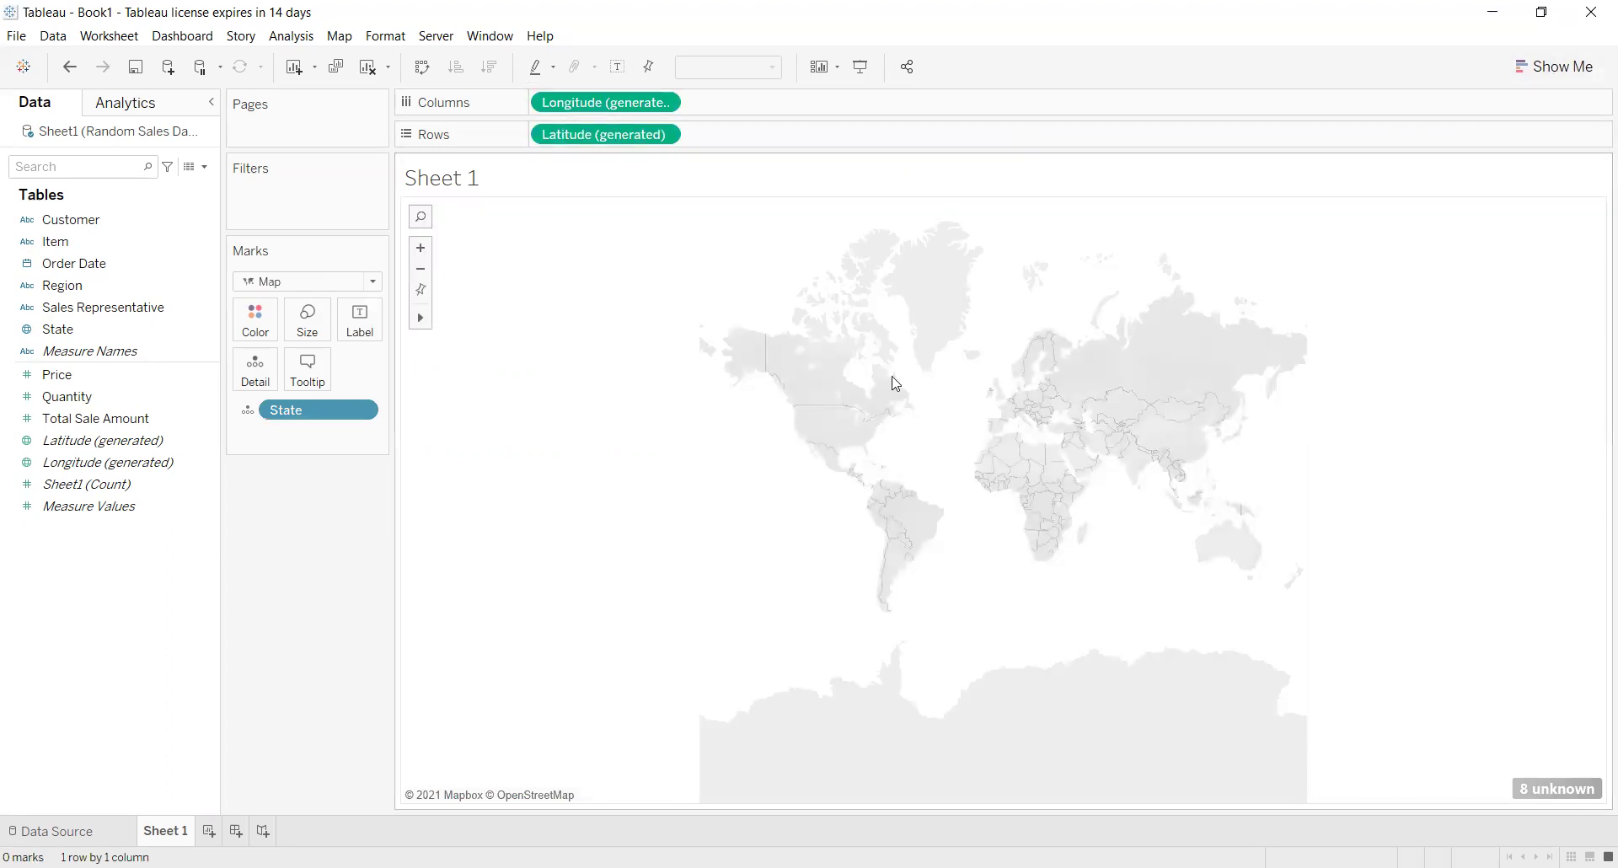
# - Zoom in over North America and bring up the 8 unknown State locations options
pyautogui.scroll(2, 835, 438)
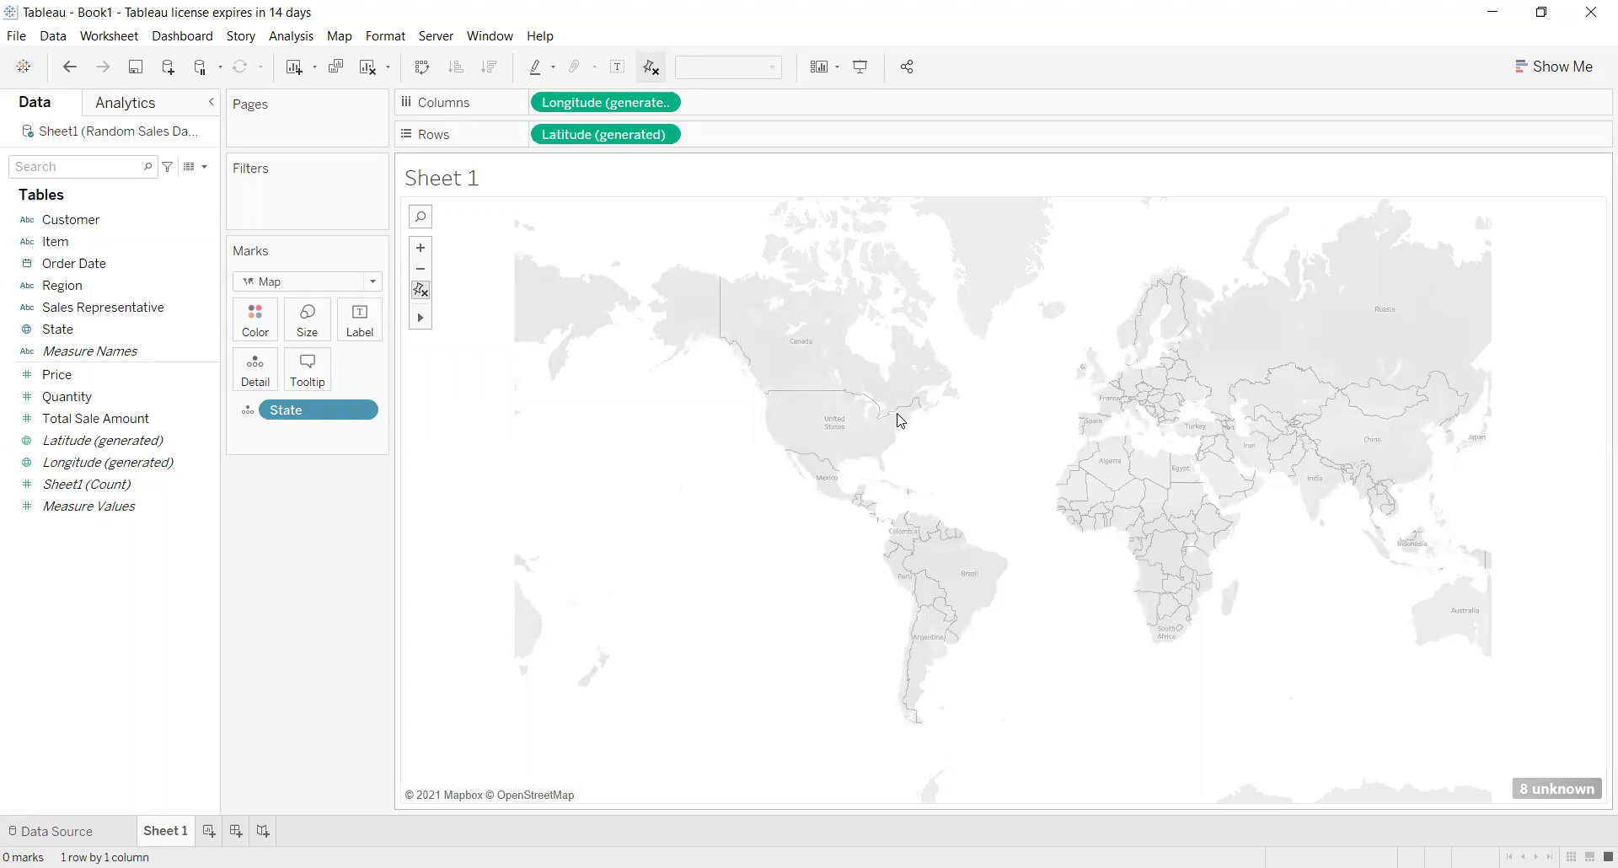
pyautogui.scroll(2, 822, 416)
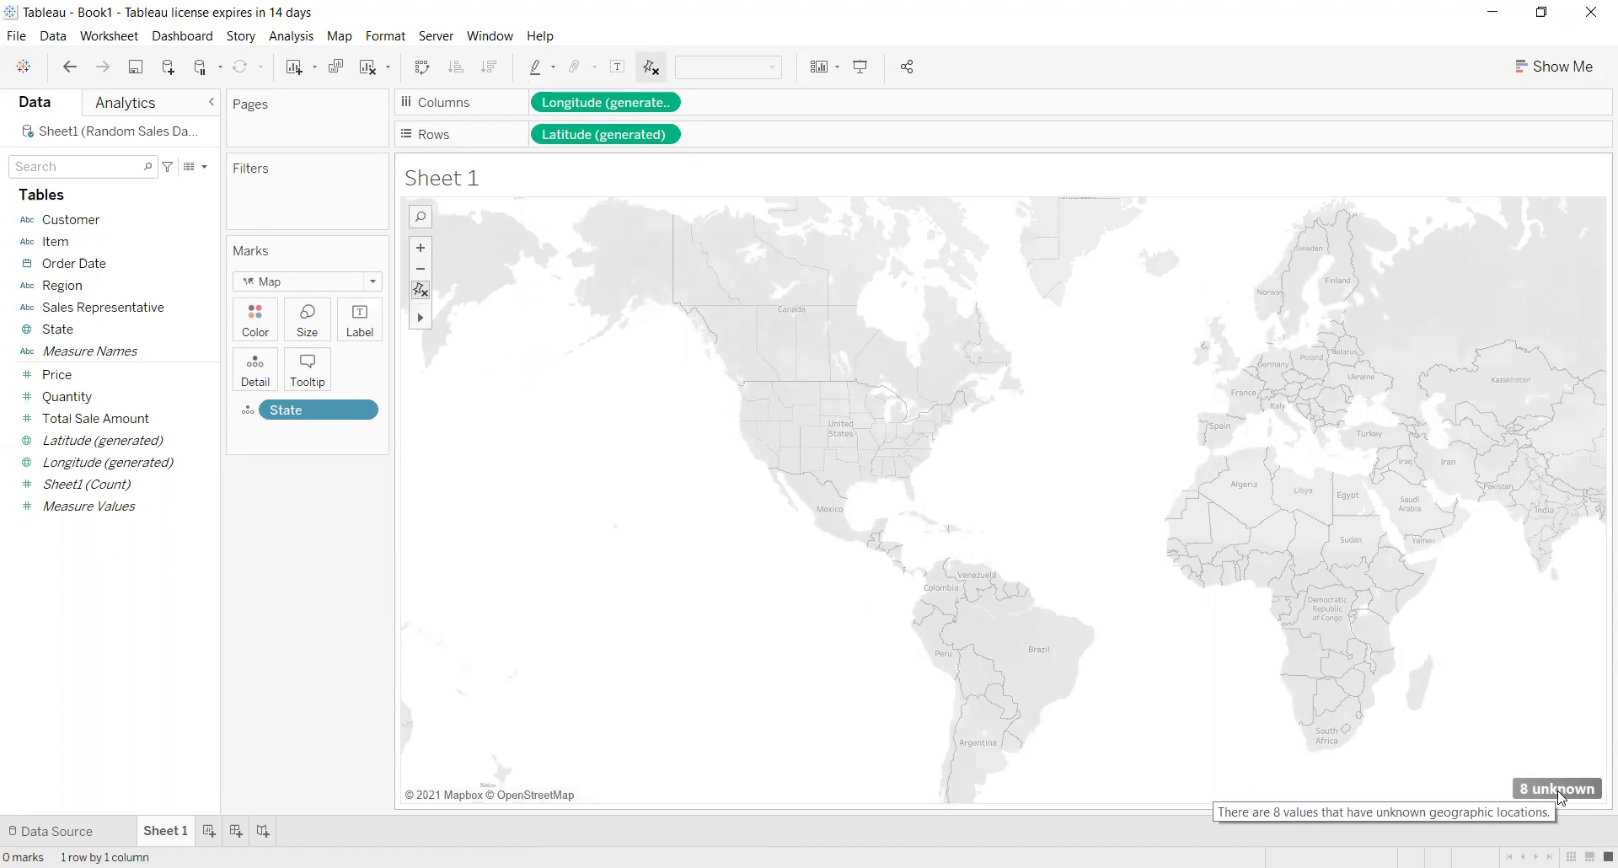
pyautogui.click(1559, 792)
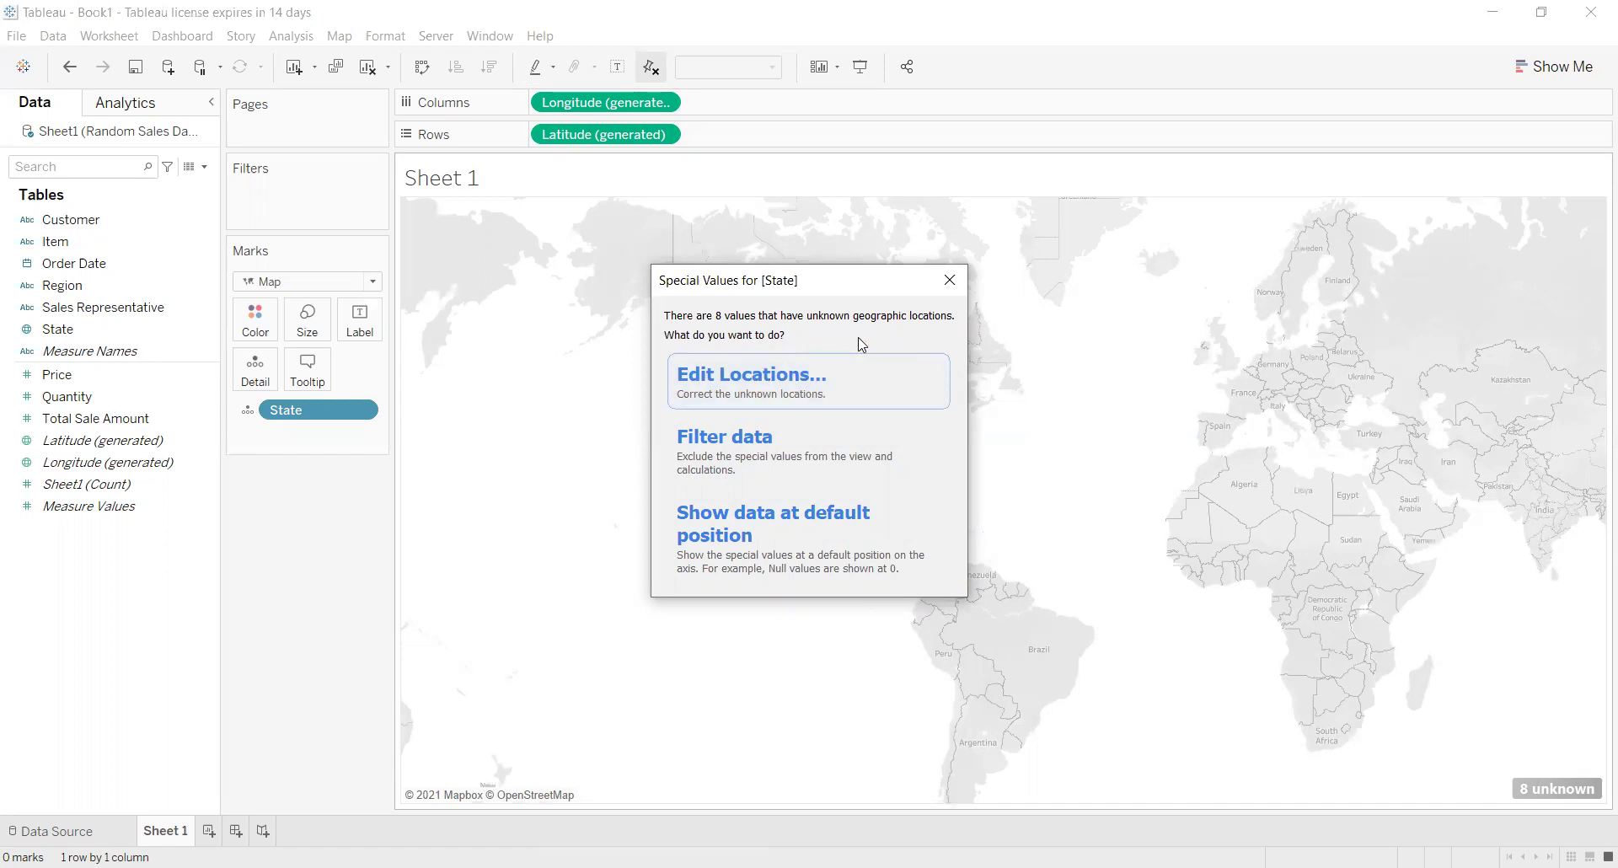
# - Edit the locations and set the Country/Region to United States
pyautogui.click(748, 384)
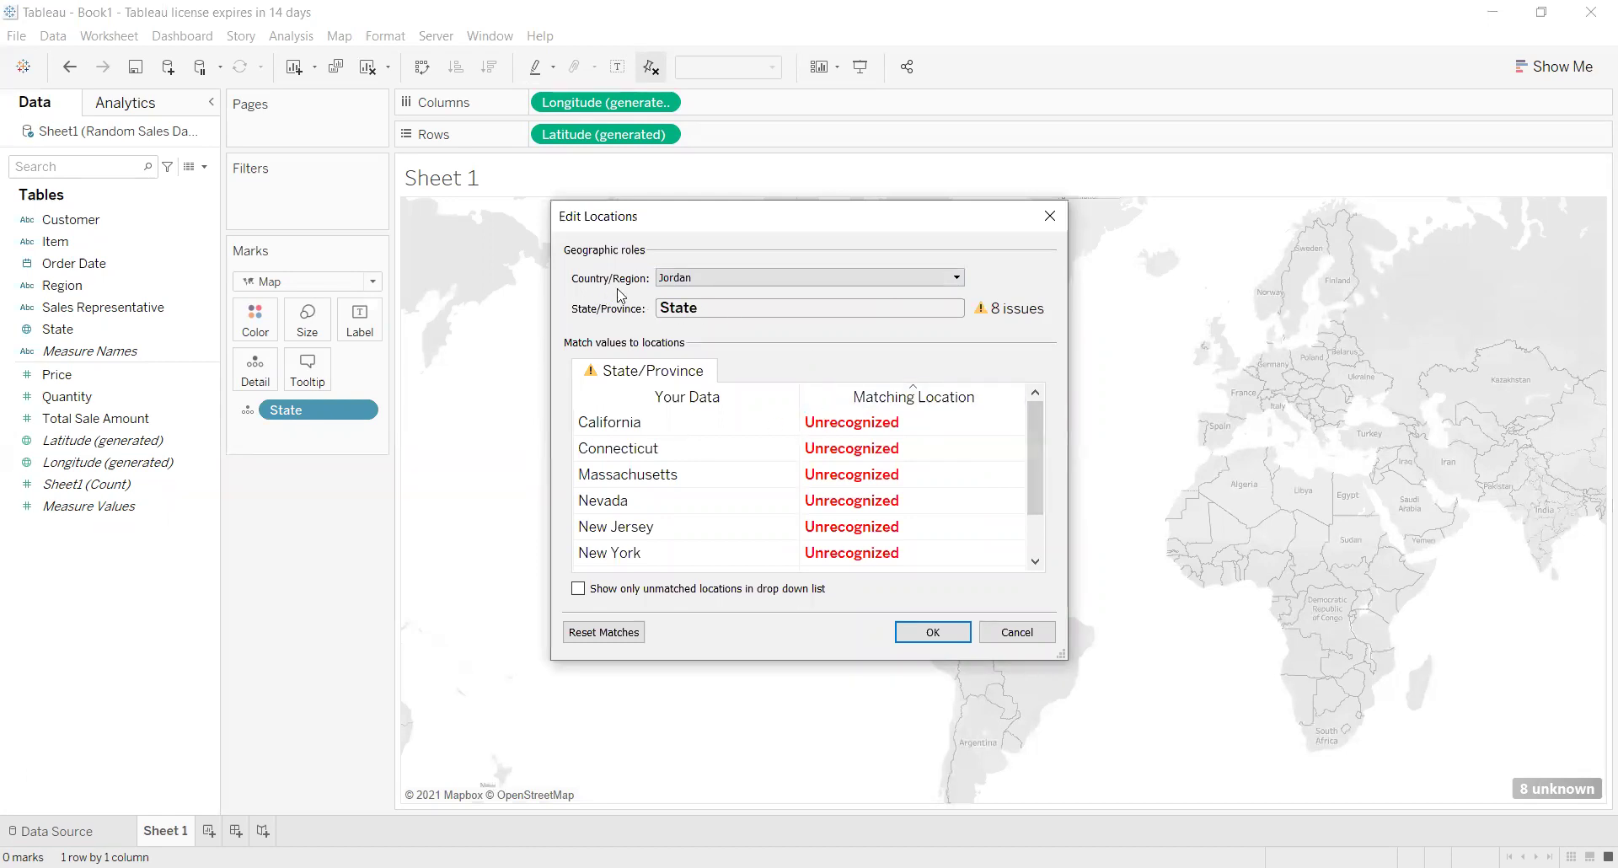
pyautogui.click(697, 284)
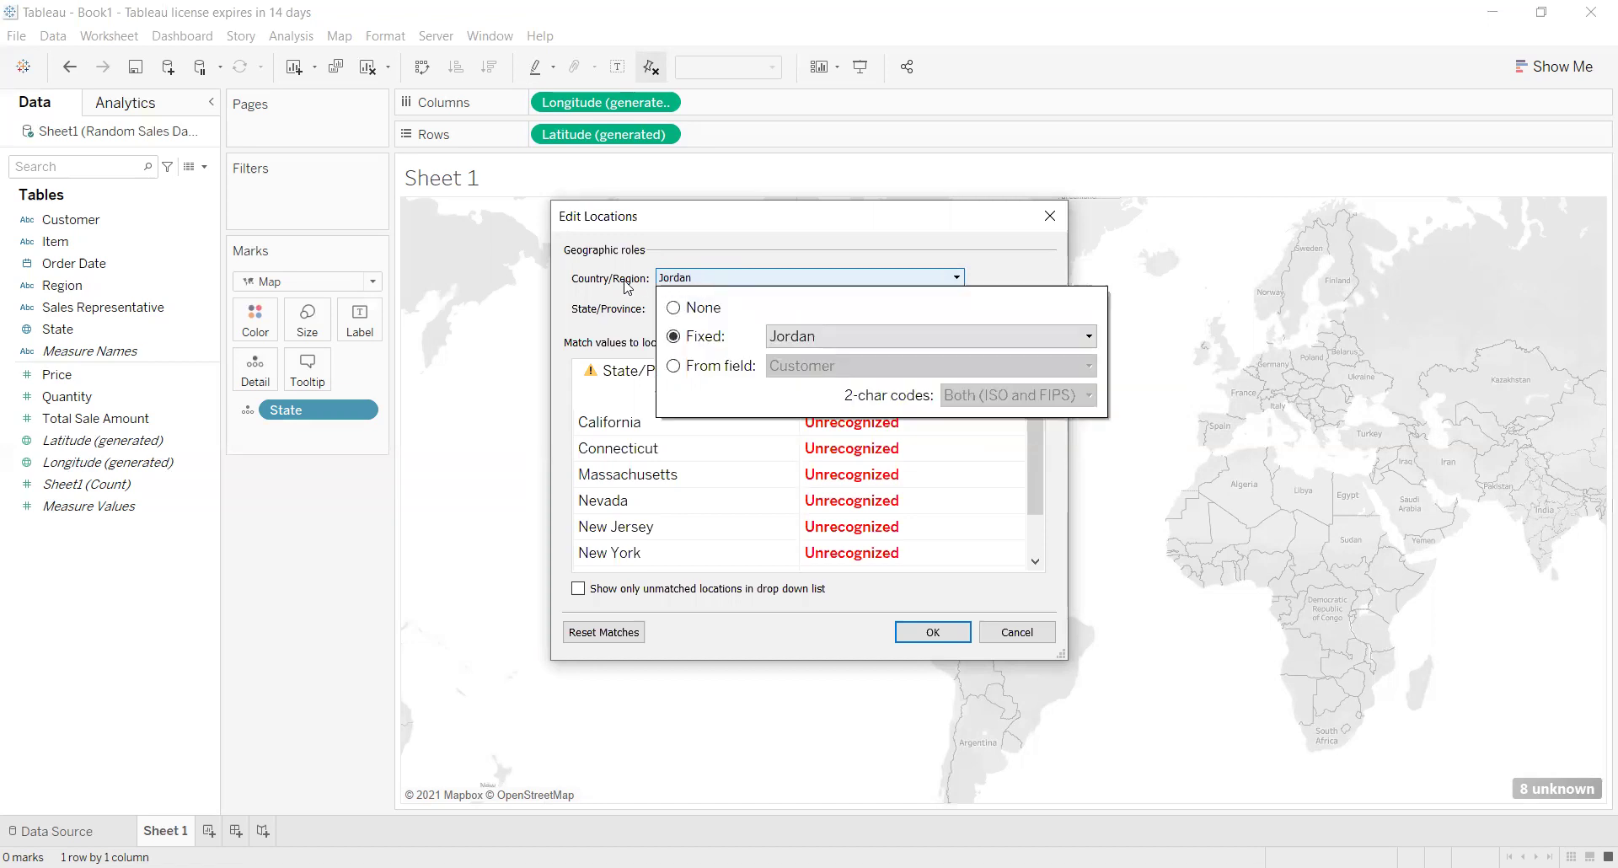
pyautogui.click(797, 343)
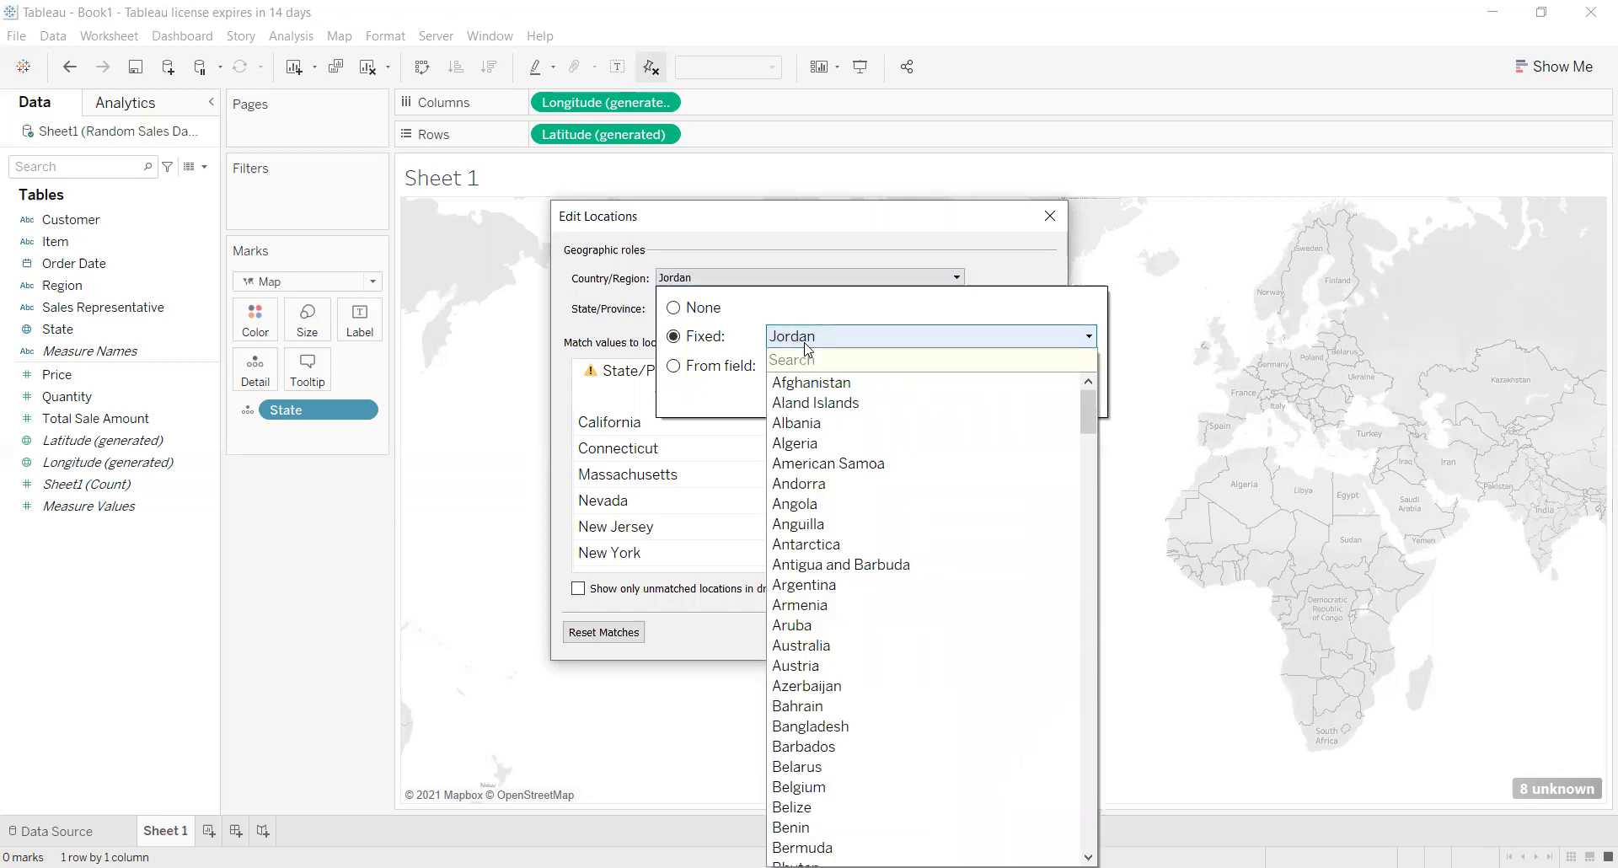
pyautogui.write('united')
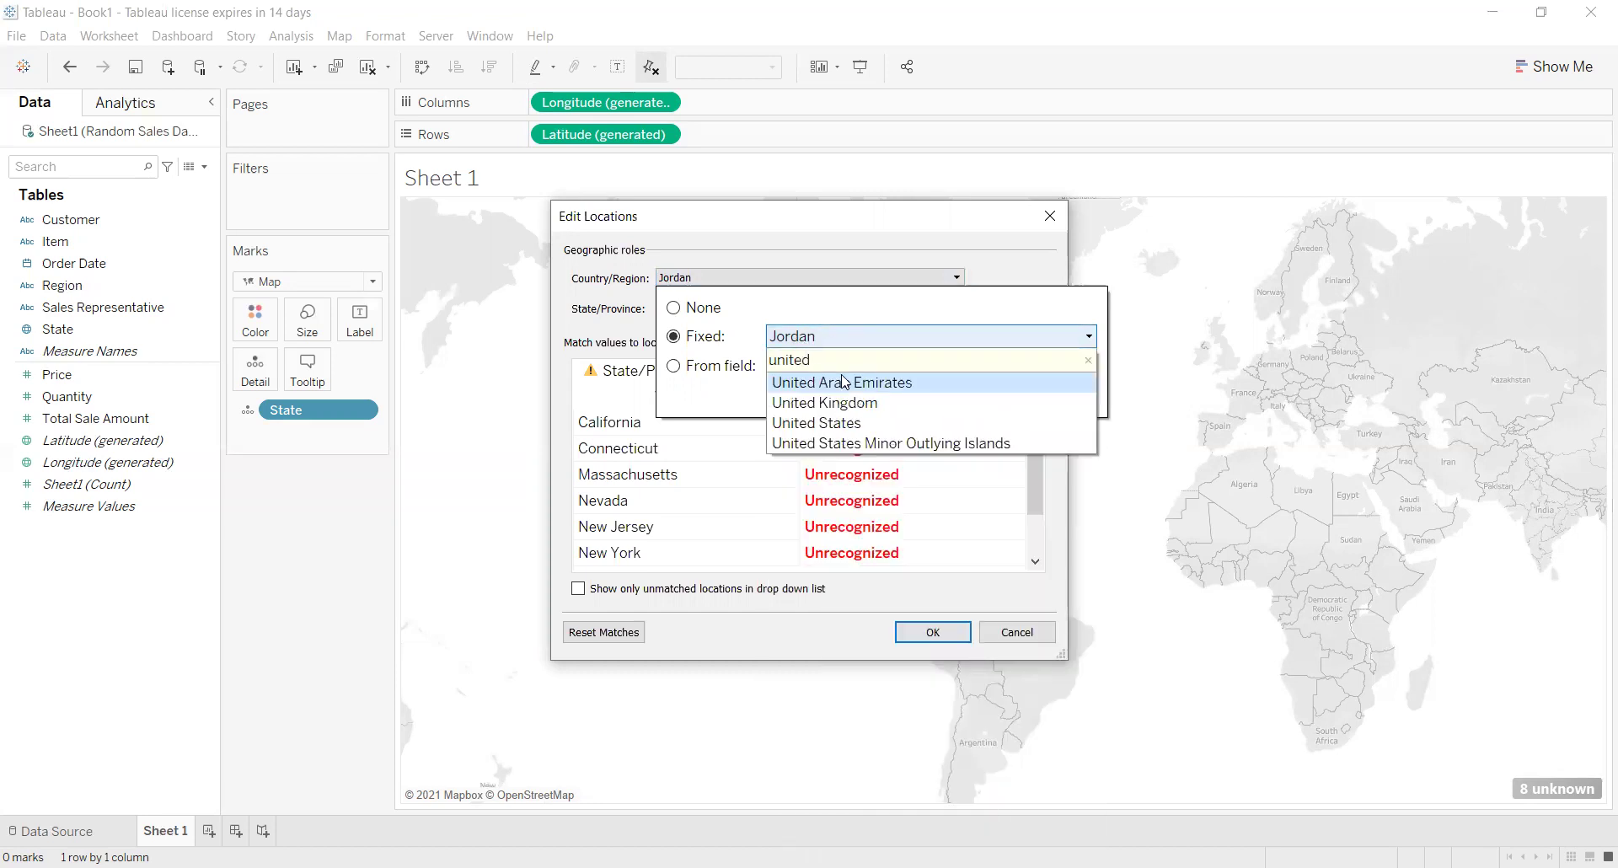
pyautogui.click(853, 422)
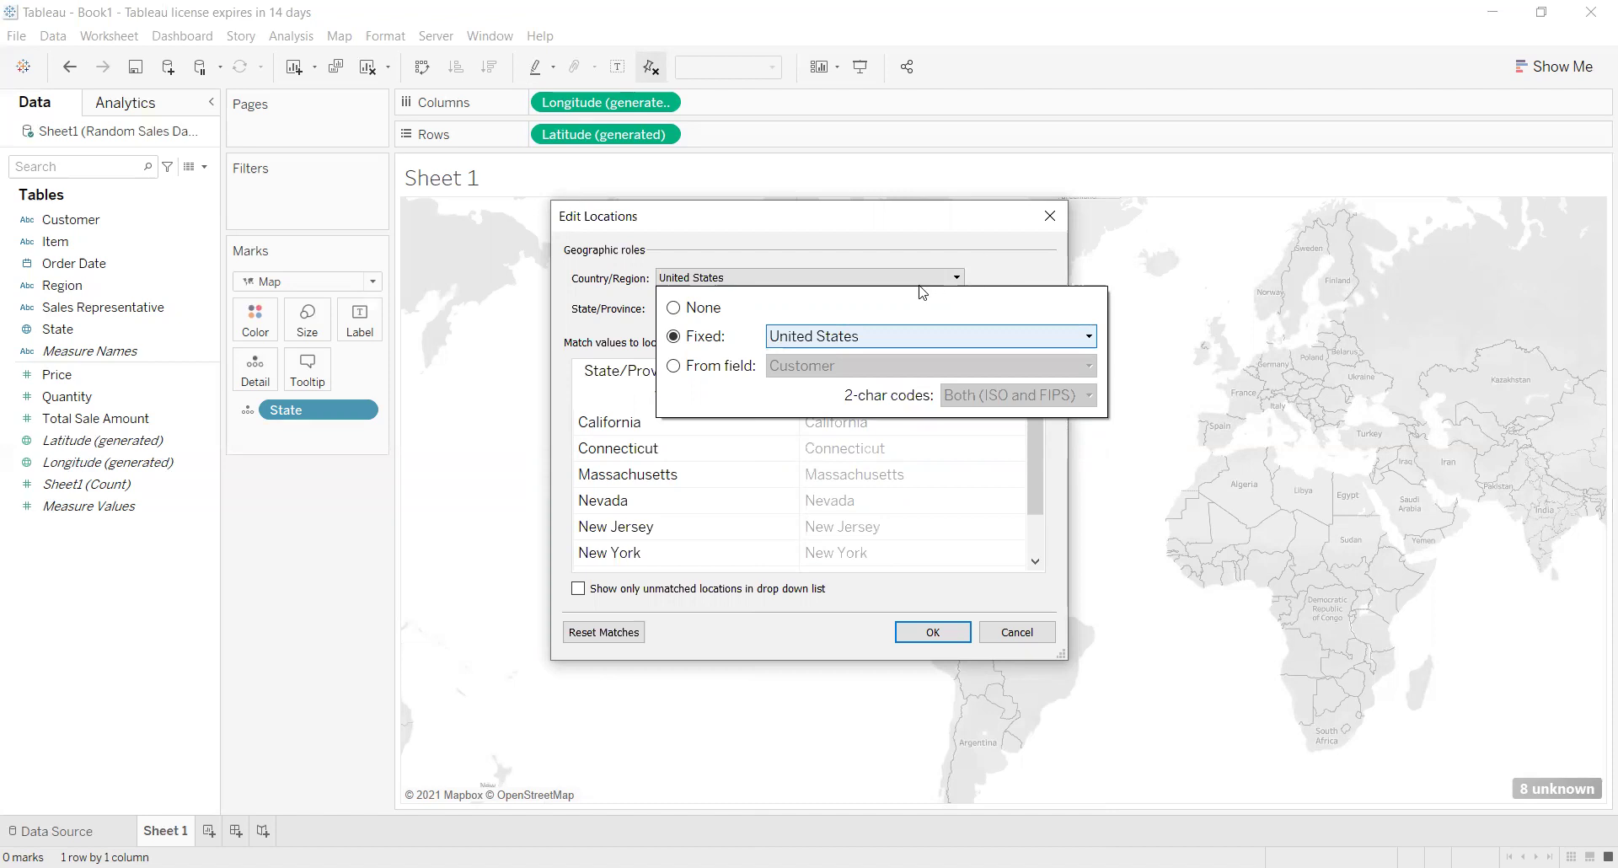
pyautogui.click(978, 264)
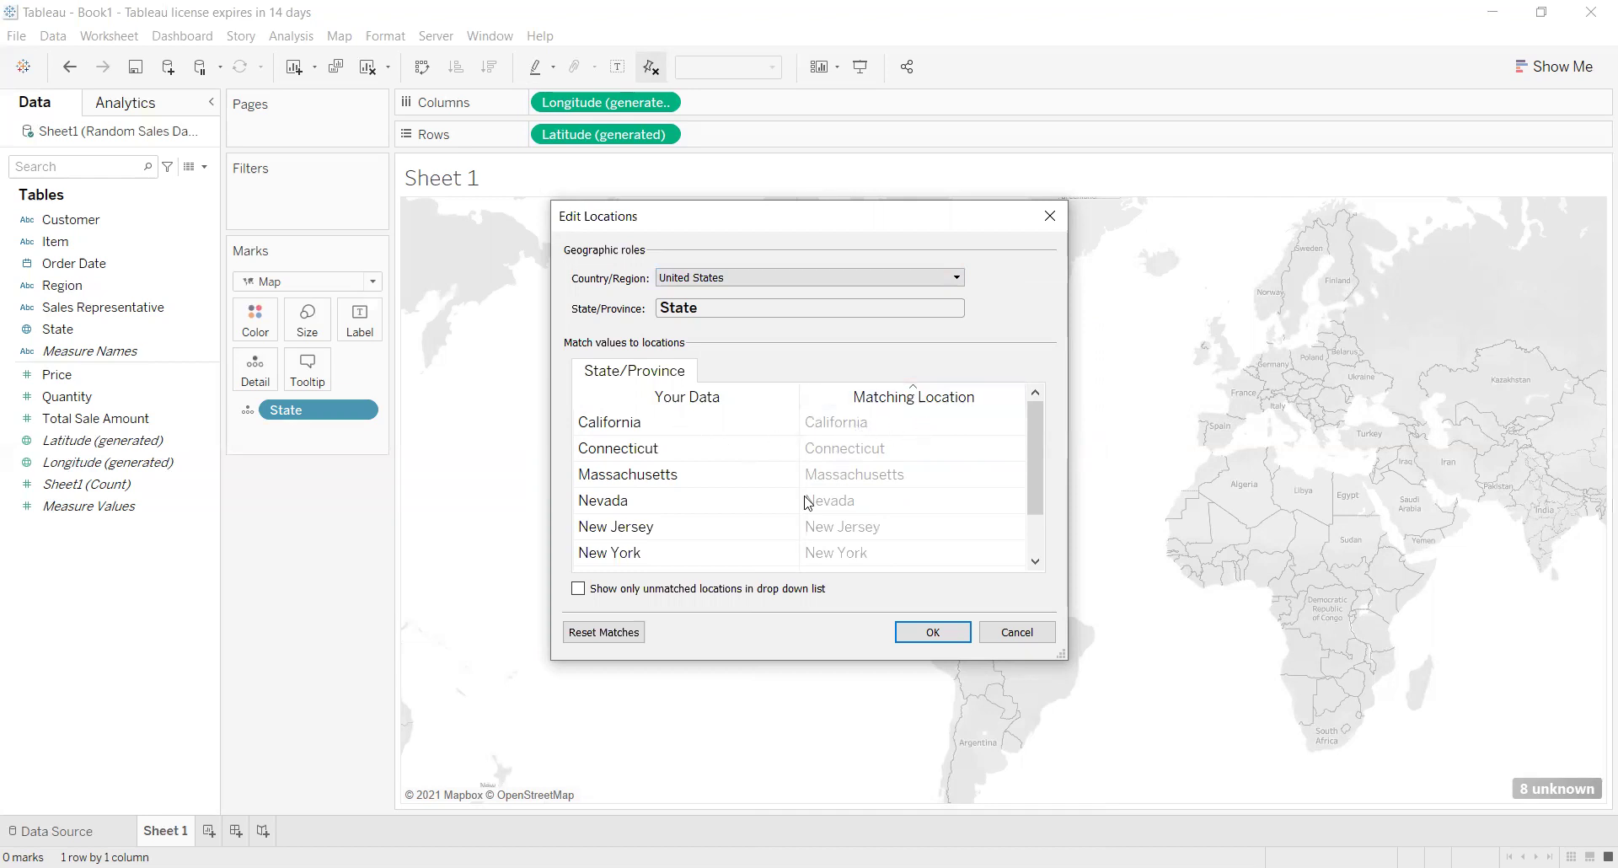
# - Review the eight state matches, toggling the unmatched-only filter on and off
pyautogui.scroll(-1, 824, 457)
pyautogui.scroll(1, 851, 510)
pyautogui.scroll(-1, 864, 481)
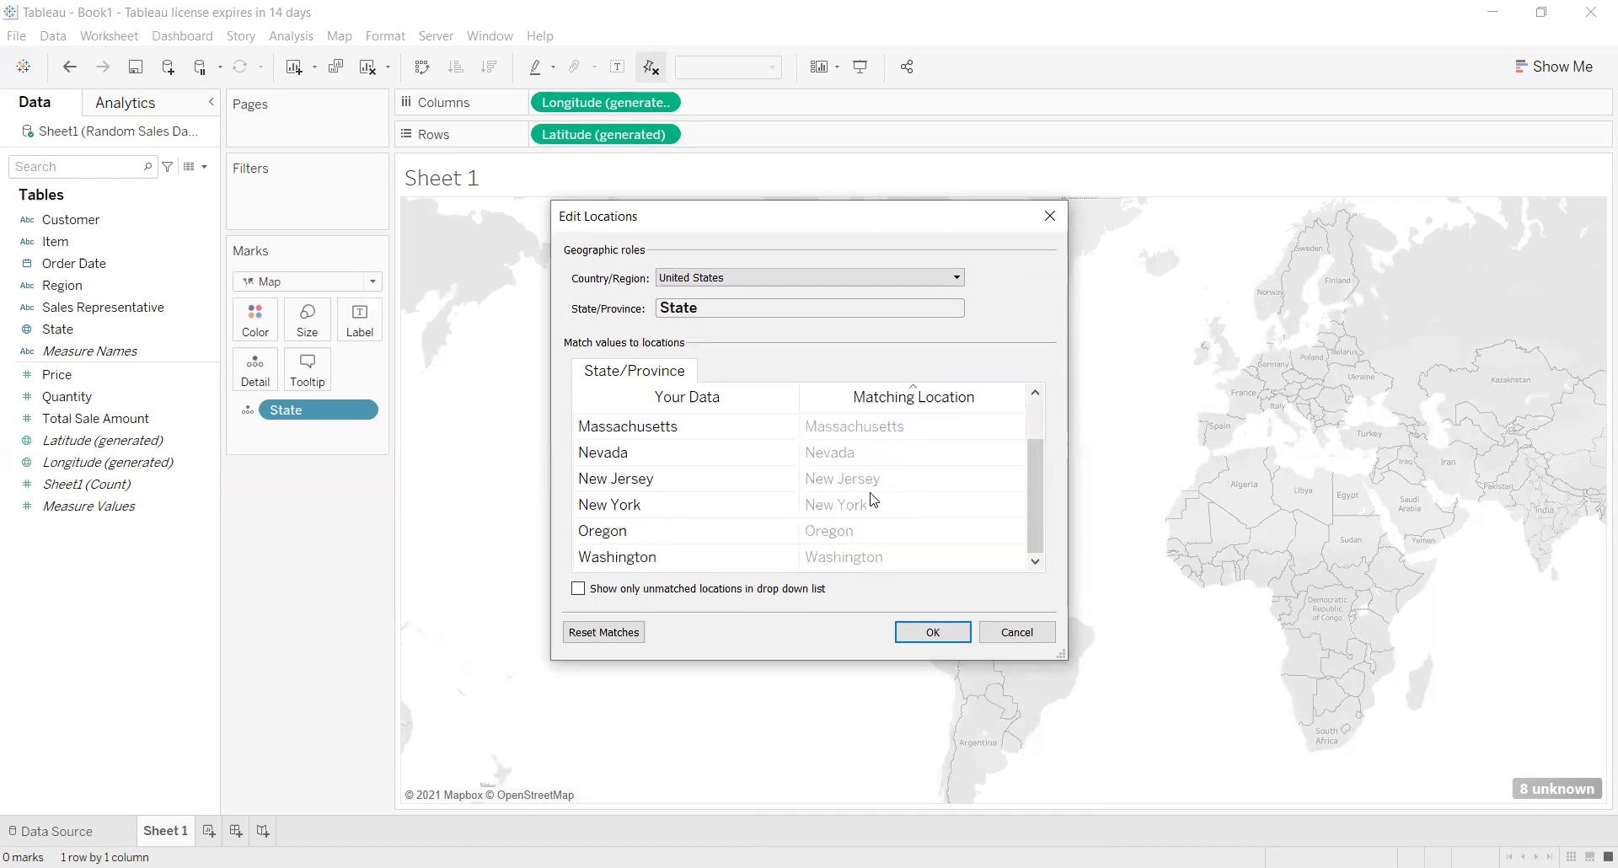
pyautogui.scroll(1, 848, 479)
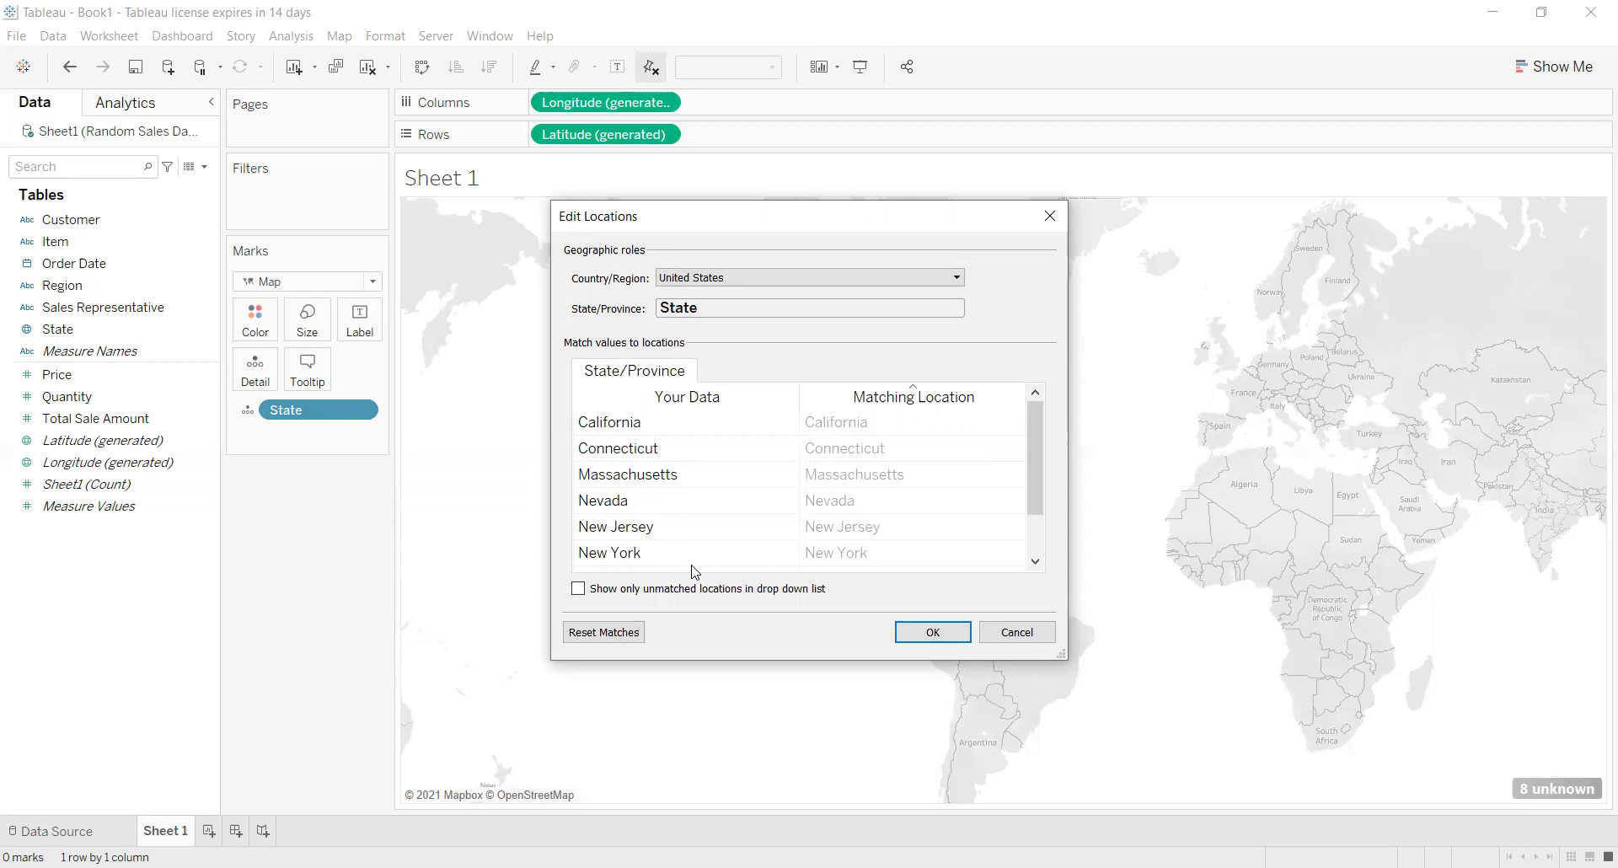
pyautogui.click(585, 595)
pyautogui.click(584, 596)
pyautogui.scroll(-1, 910, 460)
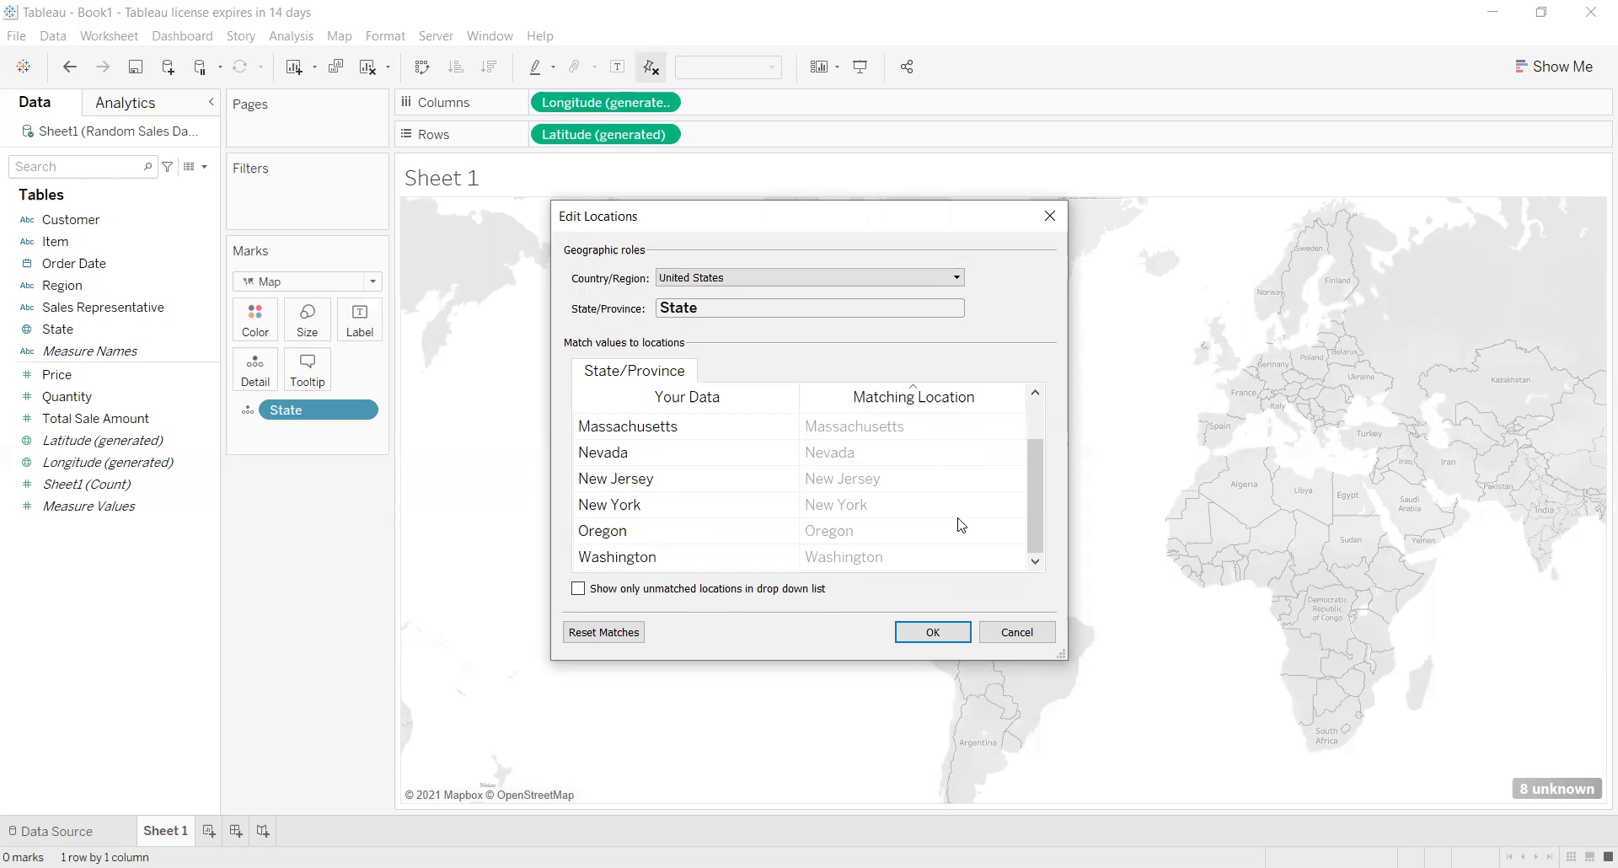
# - Confirm the location matches and zoom to see the eight states filled on the US map
pyautogui.click(915, 633)
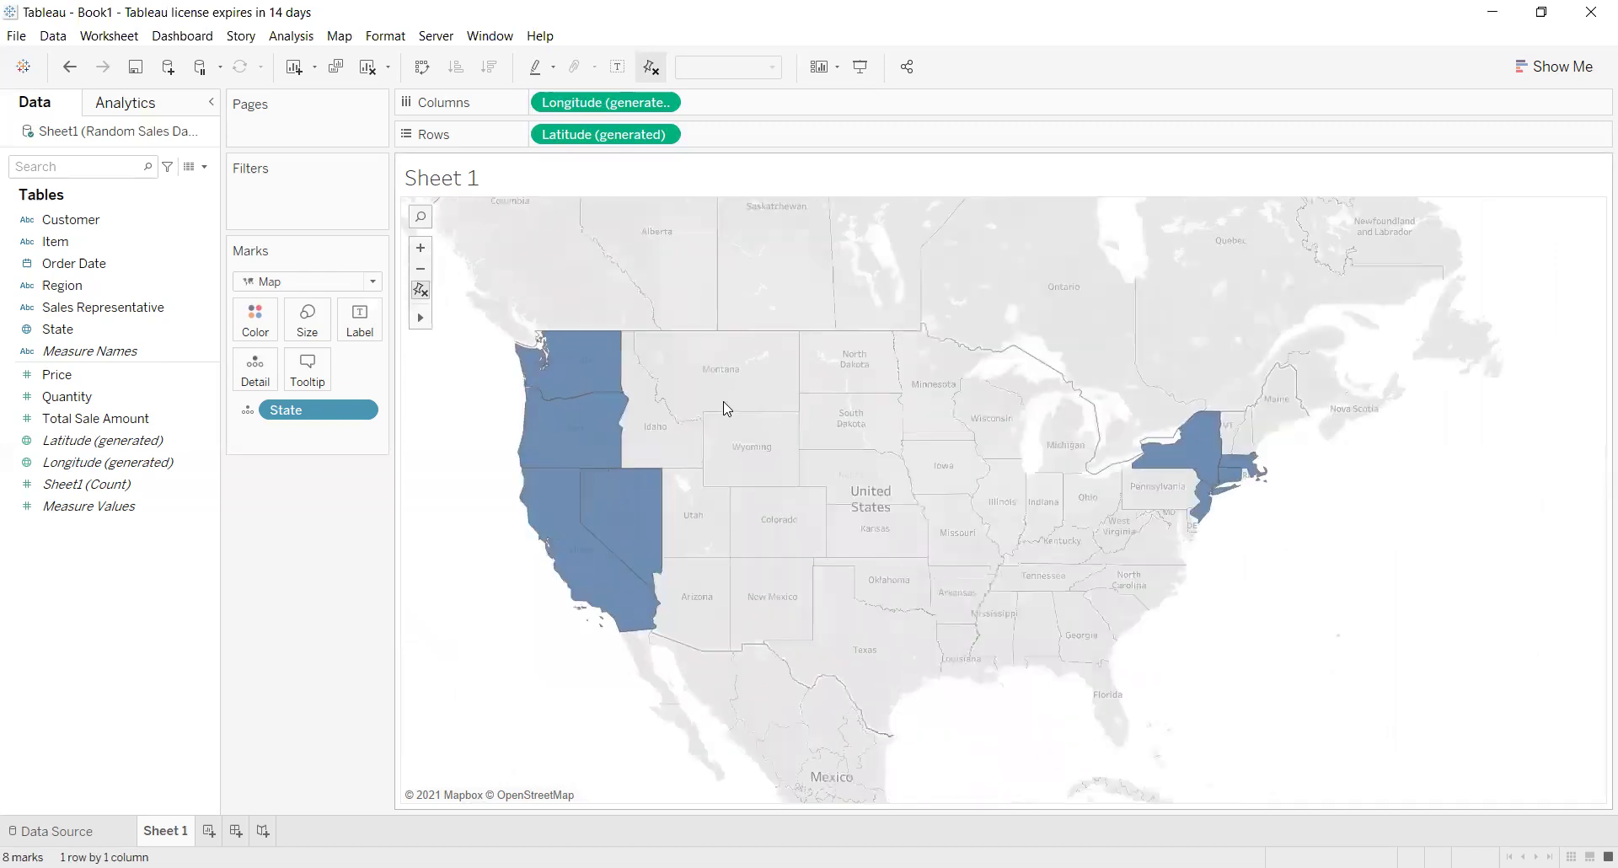
pyautogui.moveTo(515, 346)
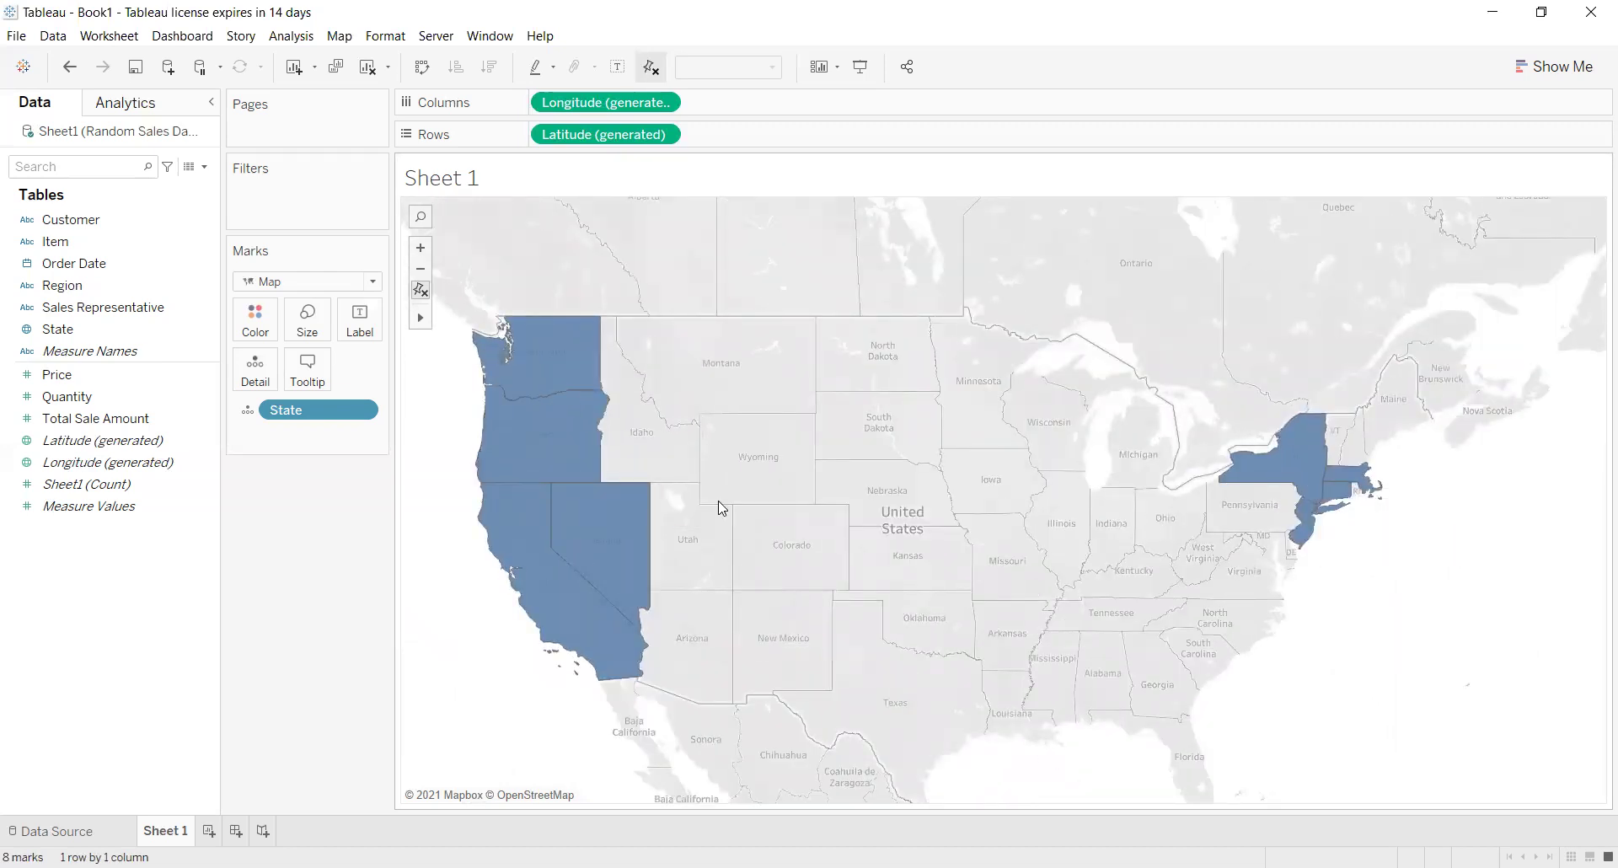
pyautogui.scroll(-2, 813, 467)
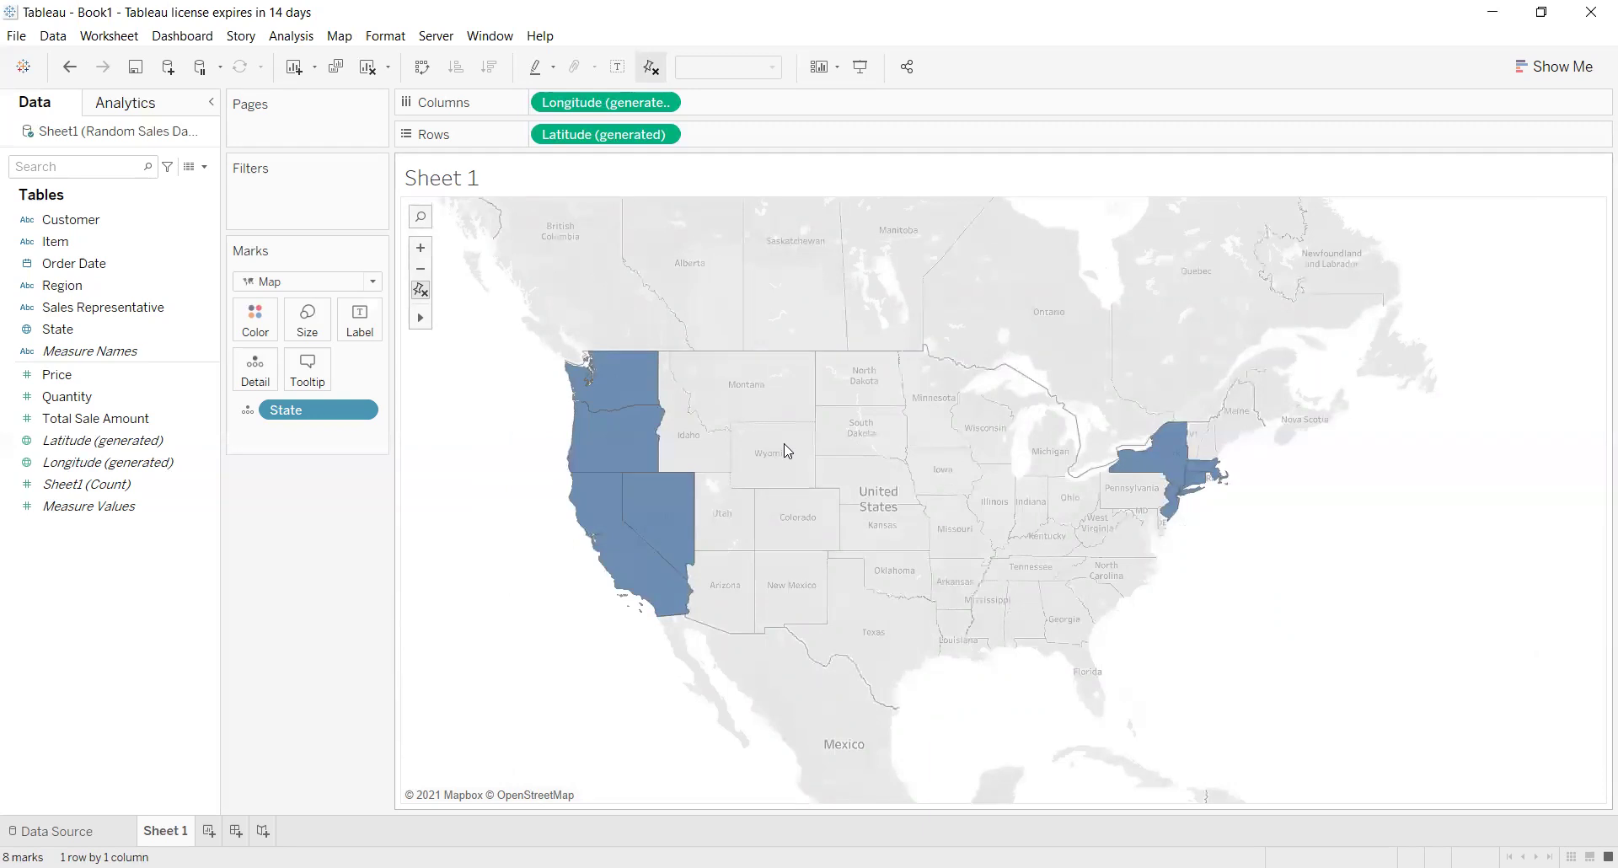
pyautogui.scroll(3, 621, 441)
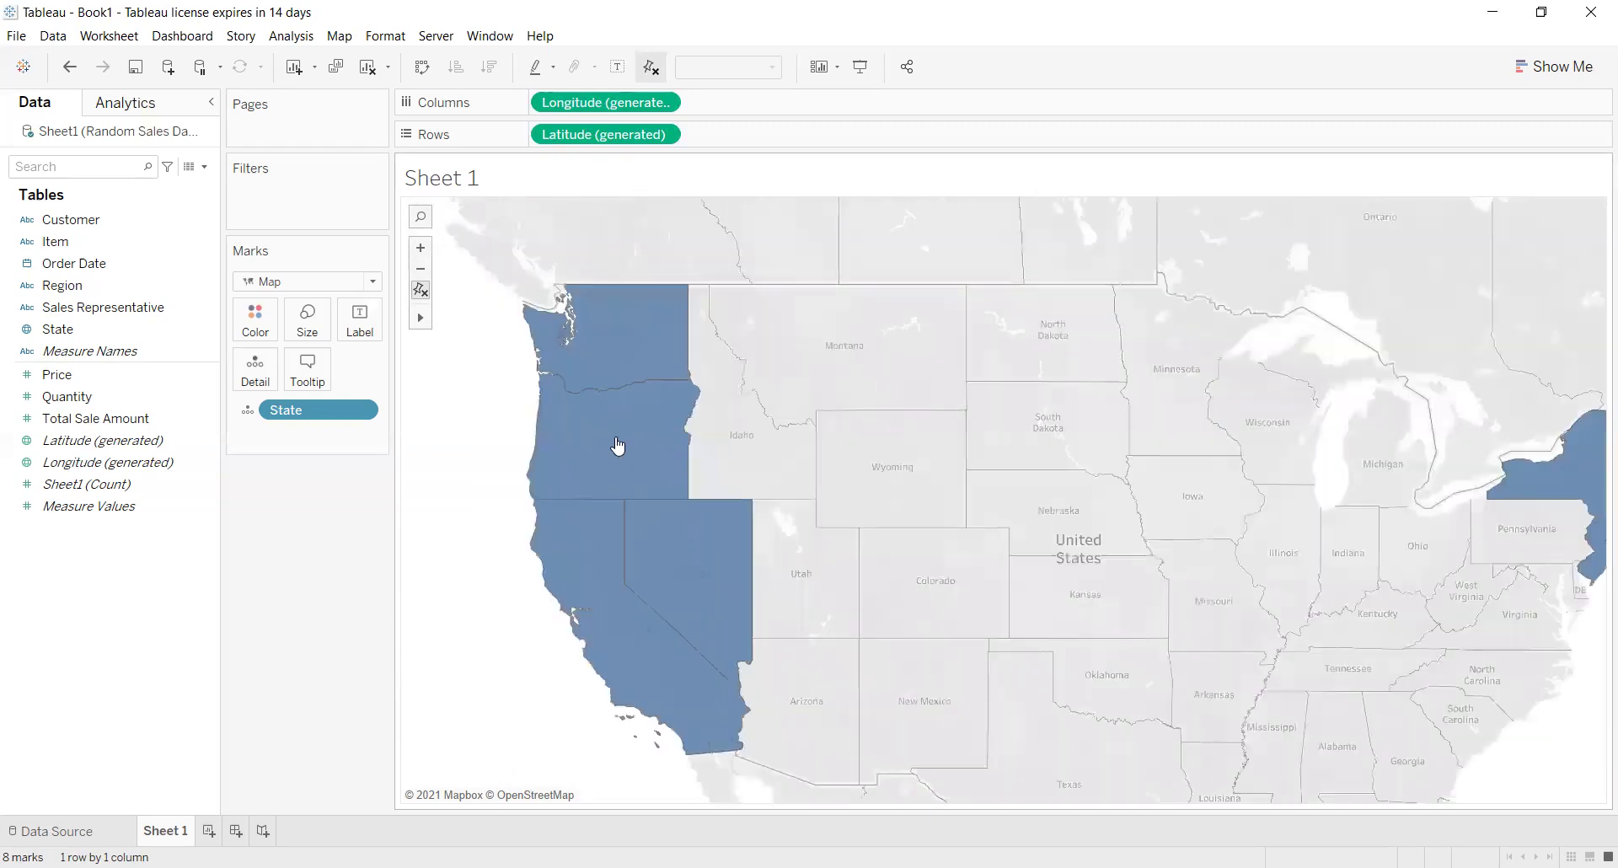
pyautogui.scroll(-1, 726, 427)
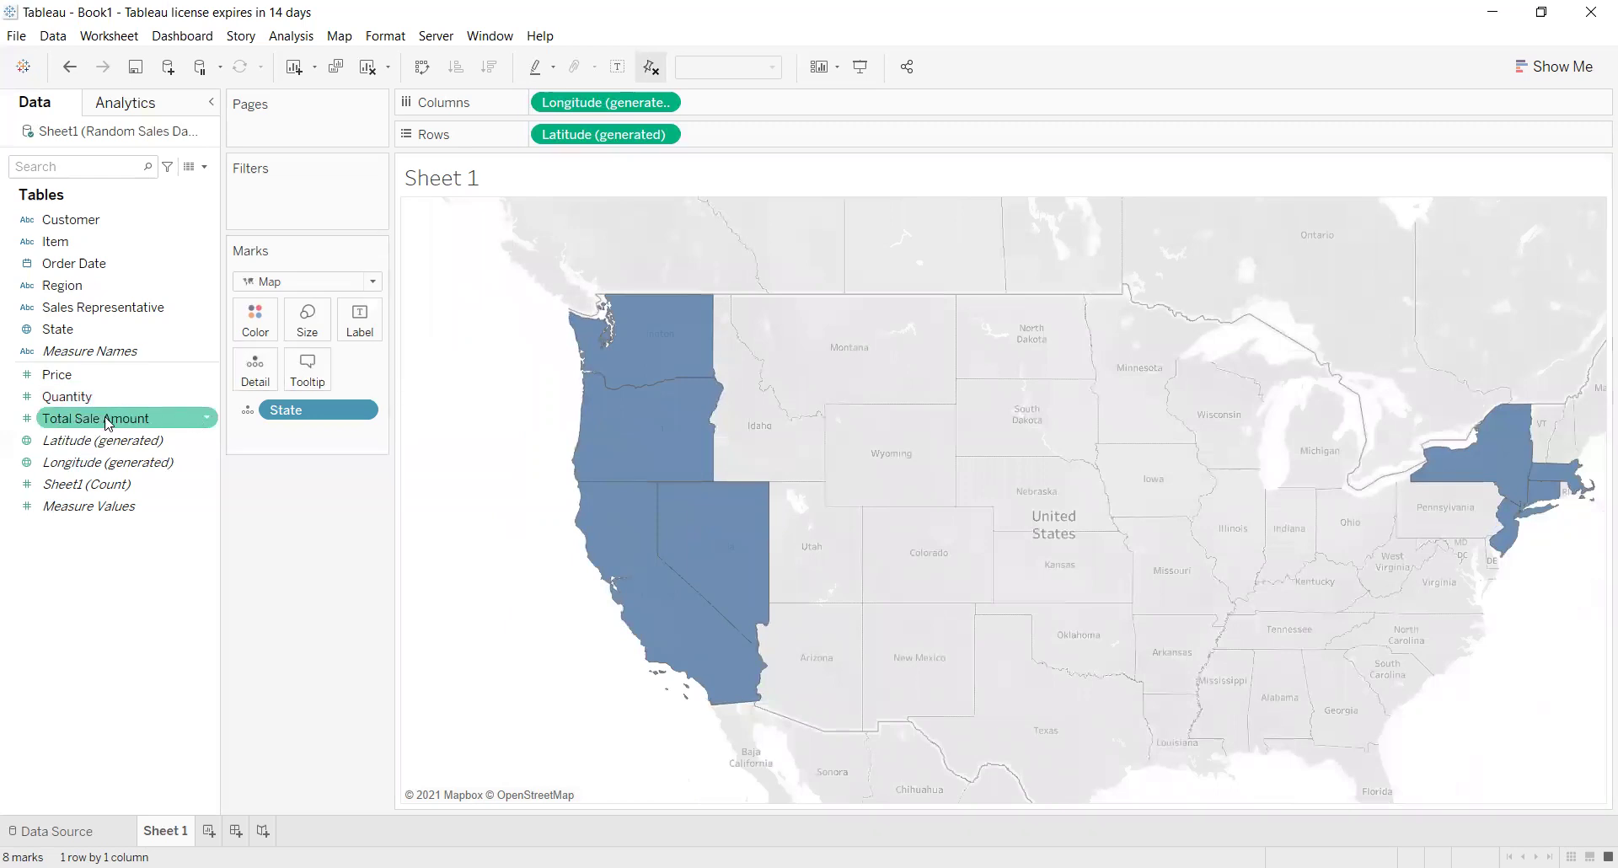
# - Add Total Sale Amount to Rows, try it on Color, then return it to Rows
pyautogui.moveTo(100, 421); pyautogui.dragTo(760, 145)
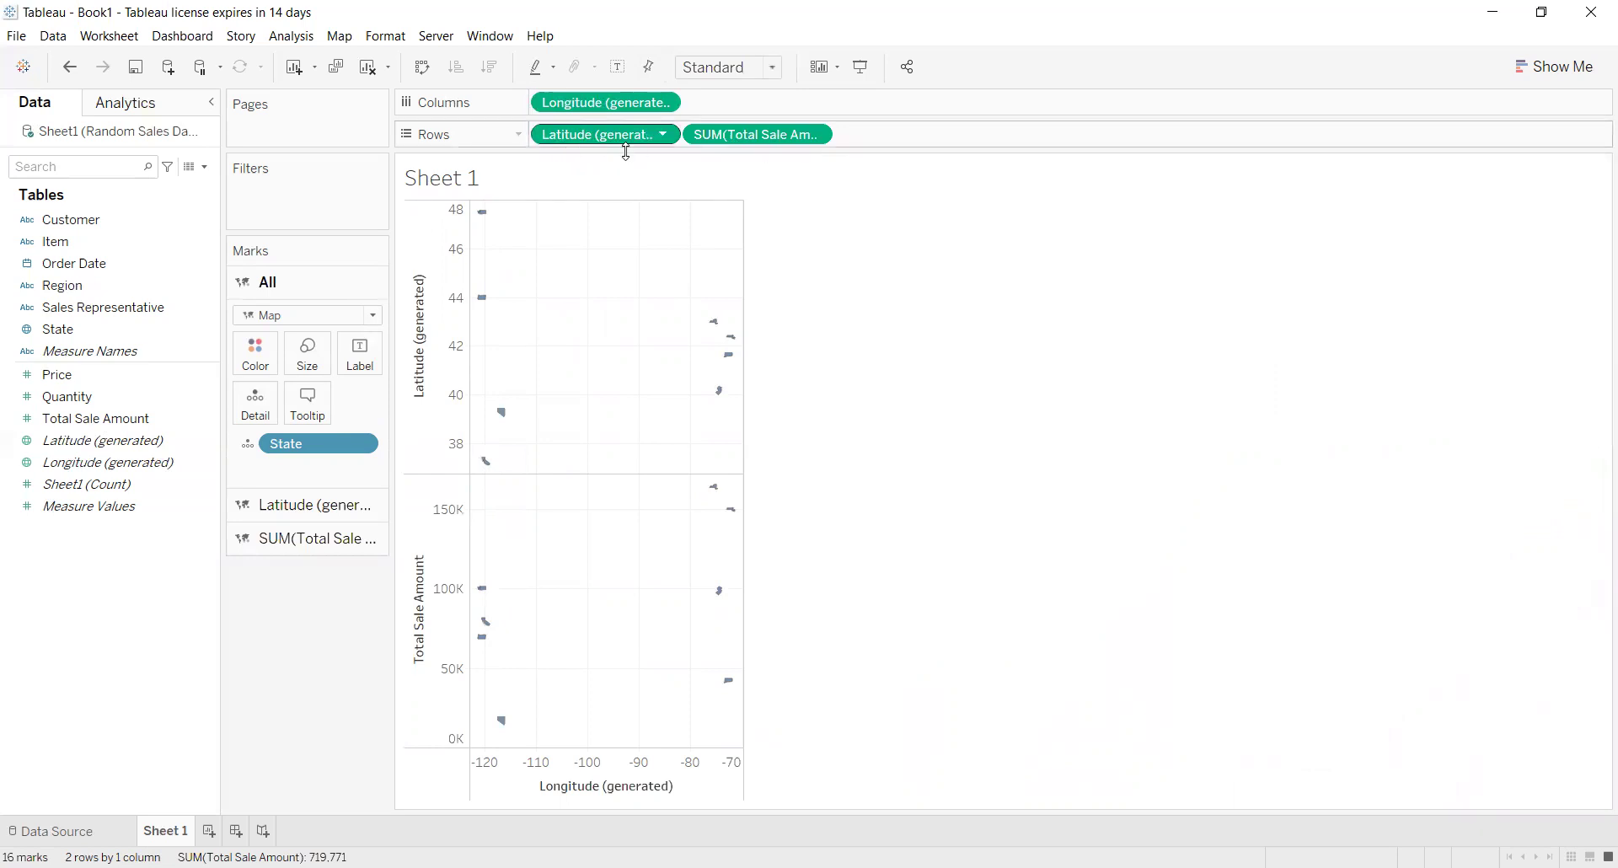
pyautogui.click(731, 142)
pyautogui.moveTo(288, 364); pyautogui.dragTo(278, 360)
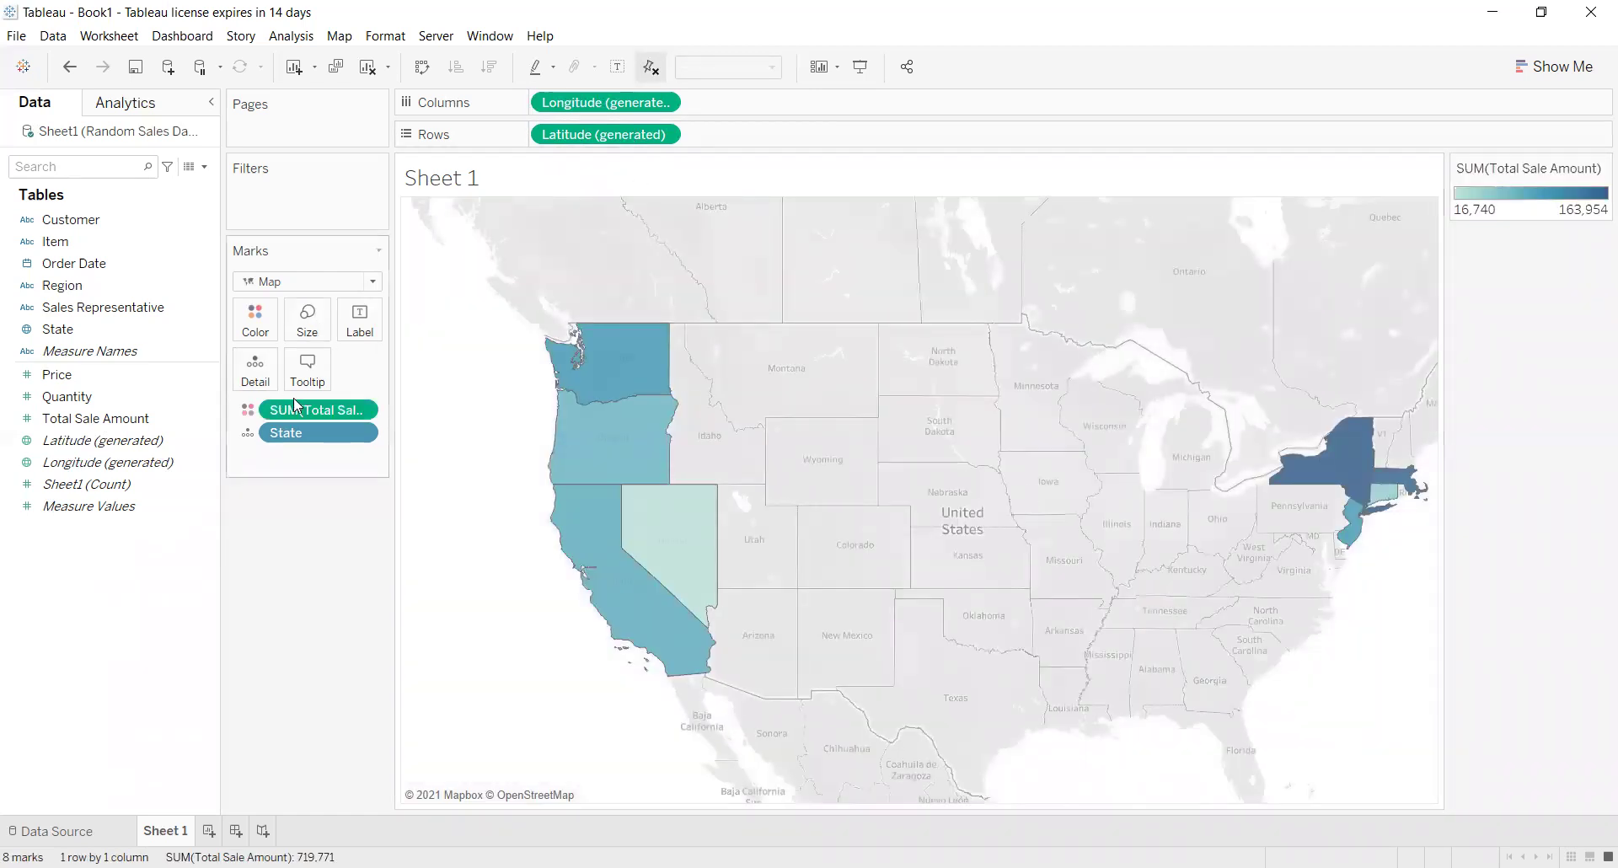
pyautogui.moveTo(302, 411); pyautogui.dragTo(723, 139)
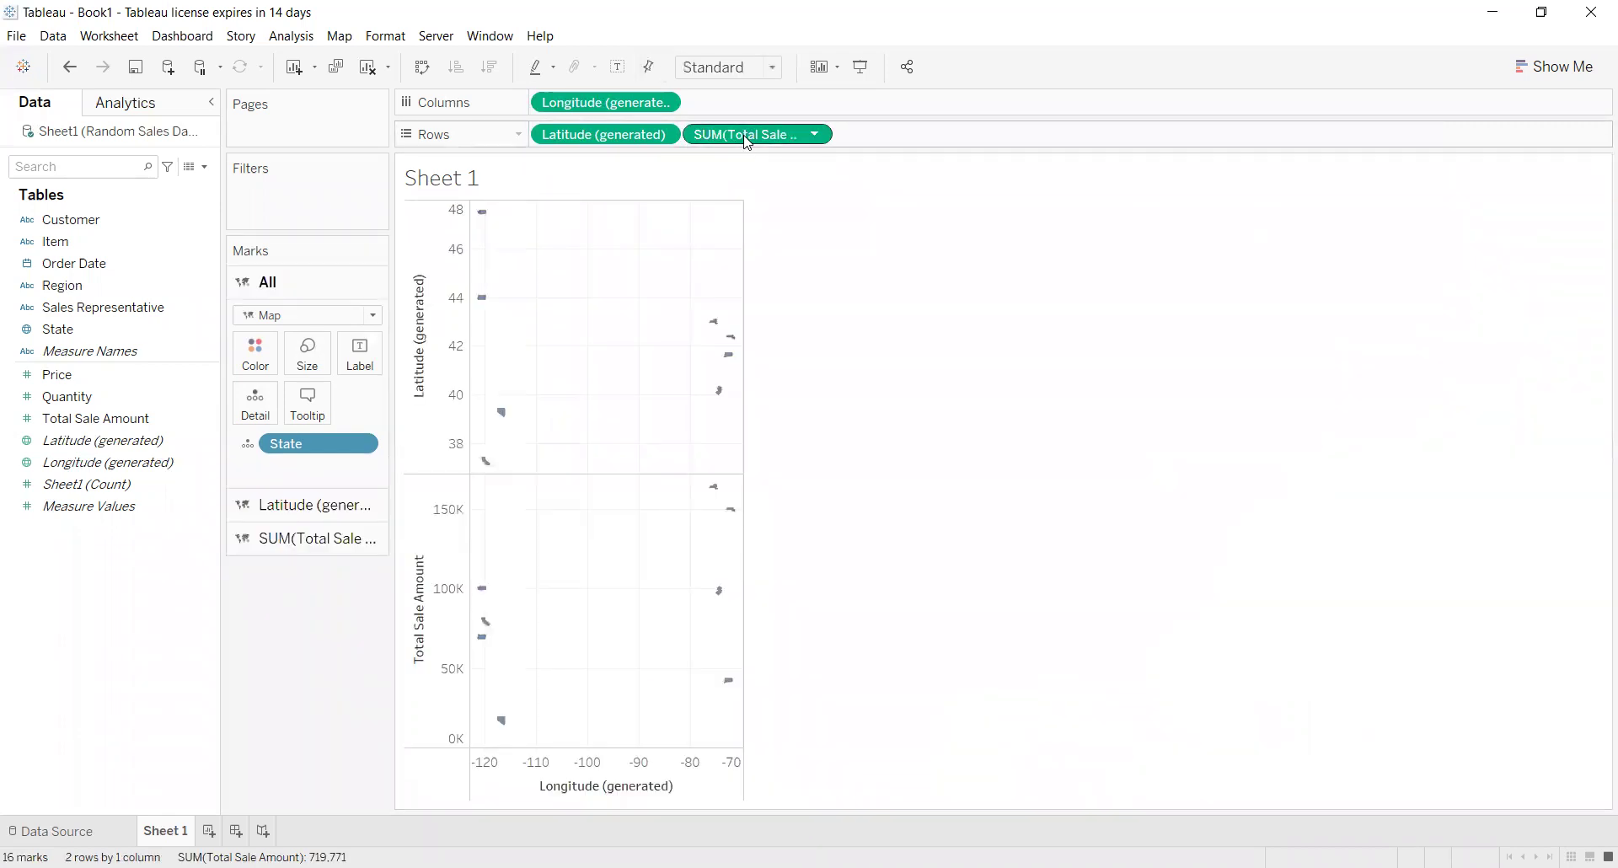
pyautogui.click(747, 144)
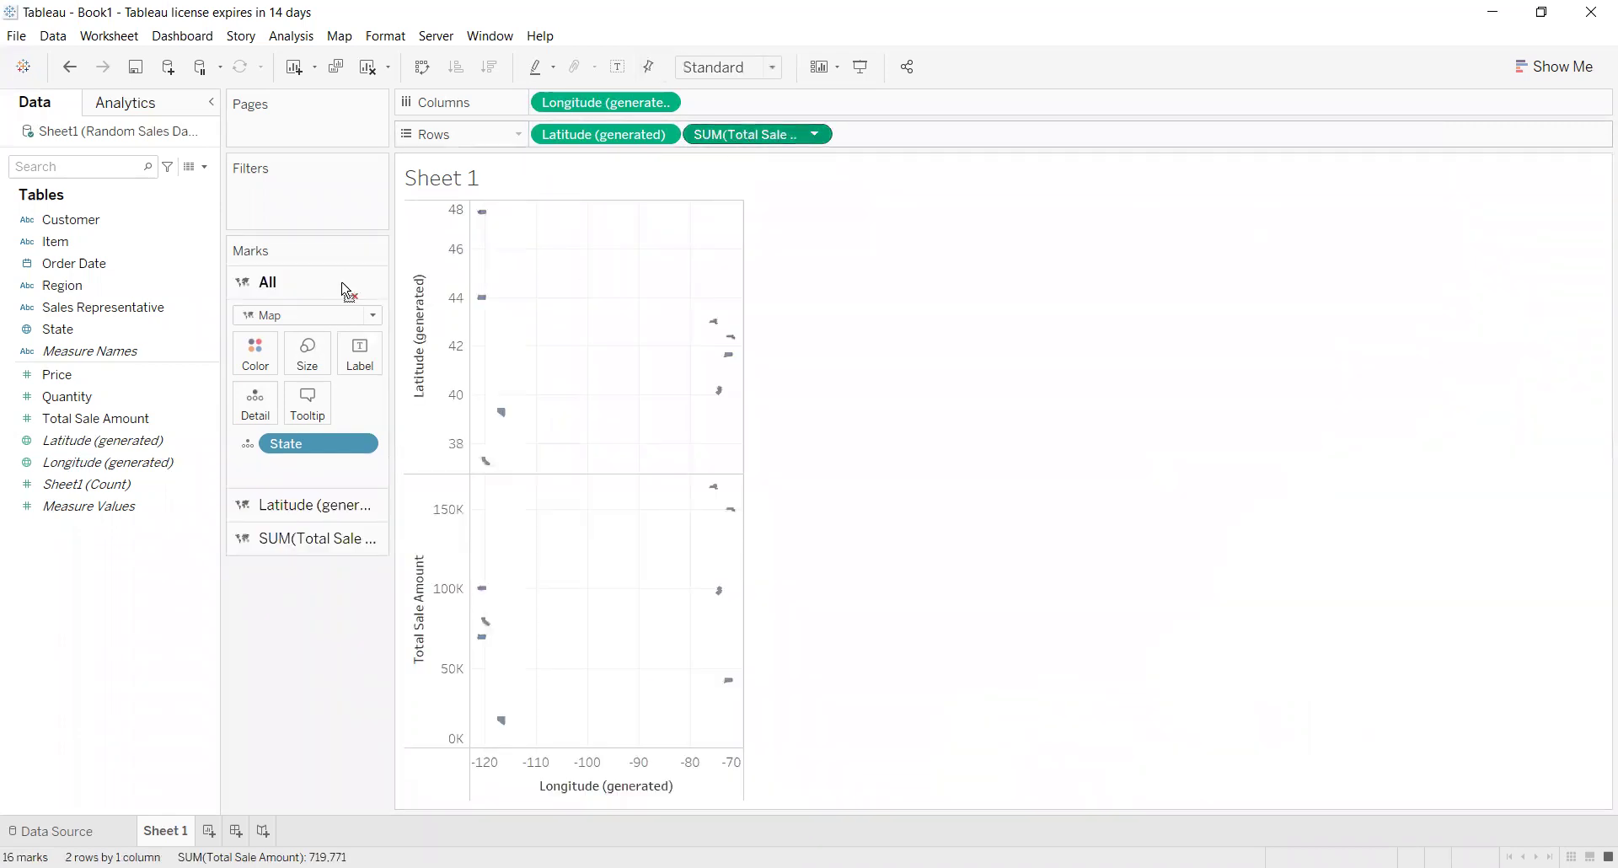
# - Move SUM(Total Sale Amount) to Color, shading states with a 16,740–163,954 legend
pyautogui.moveTo(264, 352); pyautogui.dragTo(256, 361)
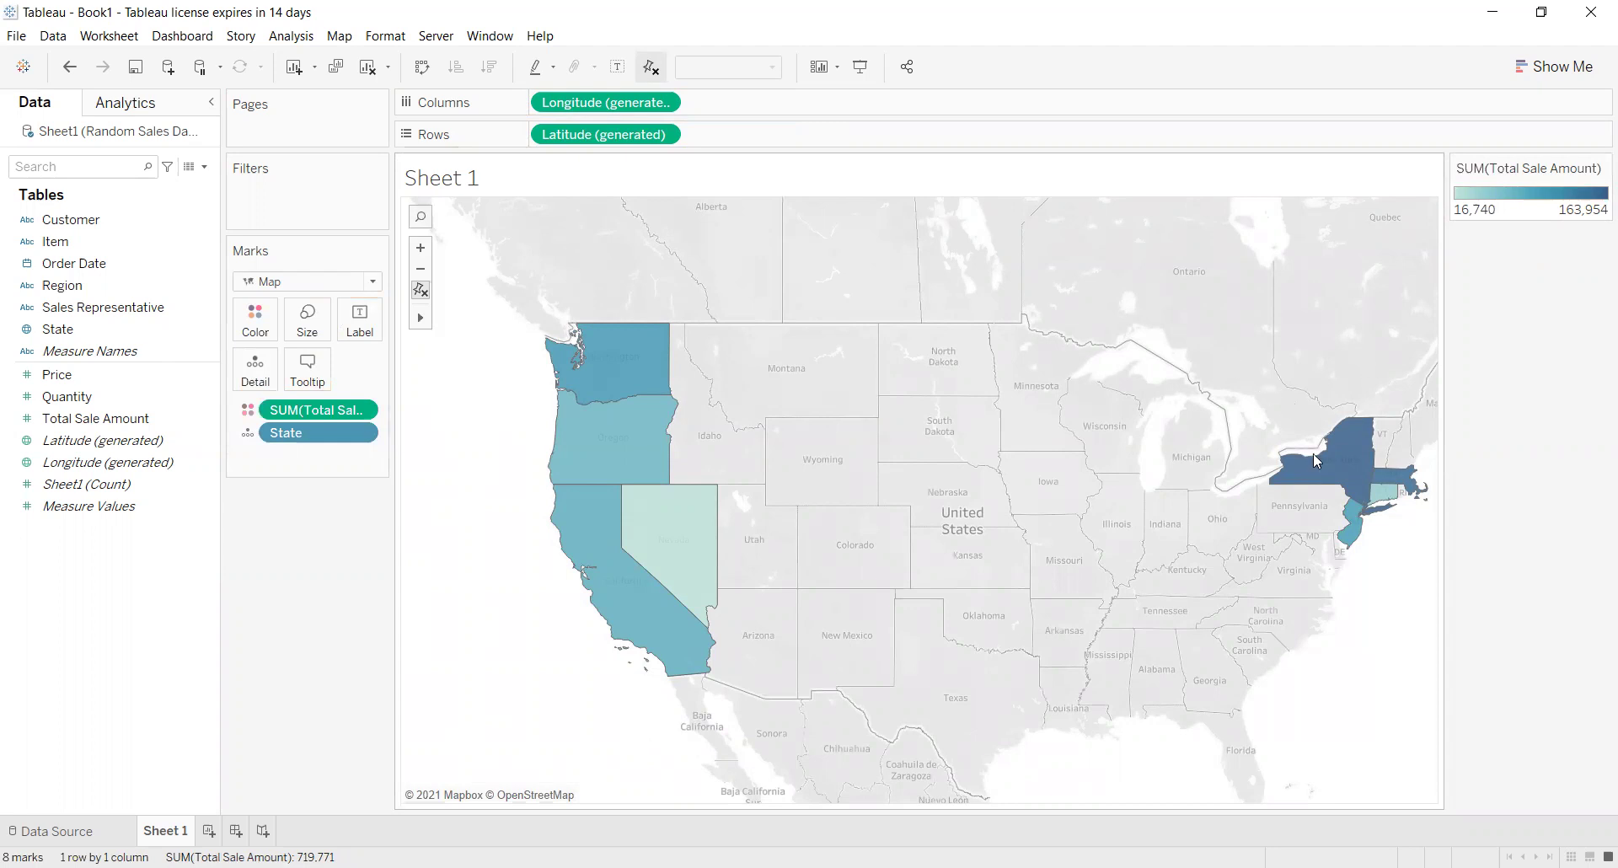
pyautogui.scroll(1, 1310, 453)
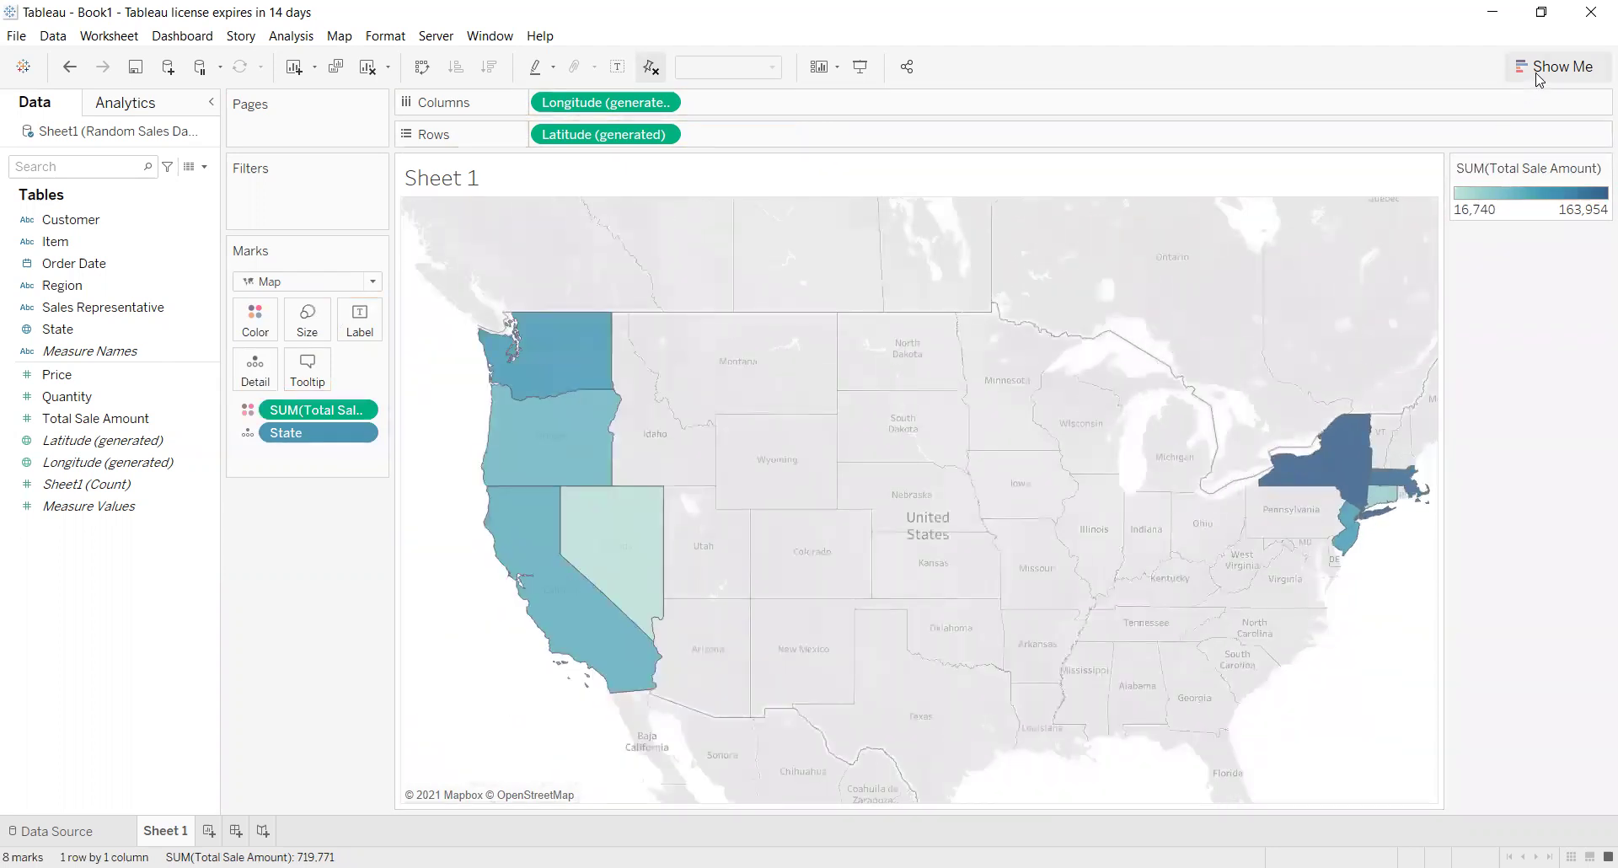
# - Switch to a symbol map with circles sized by SUM(Total Sale Amount)
pyautogui.click(1536, 70)
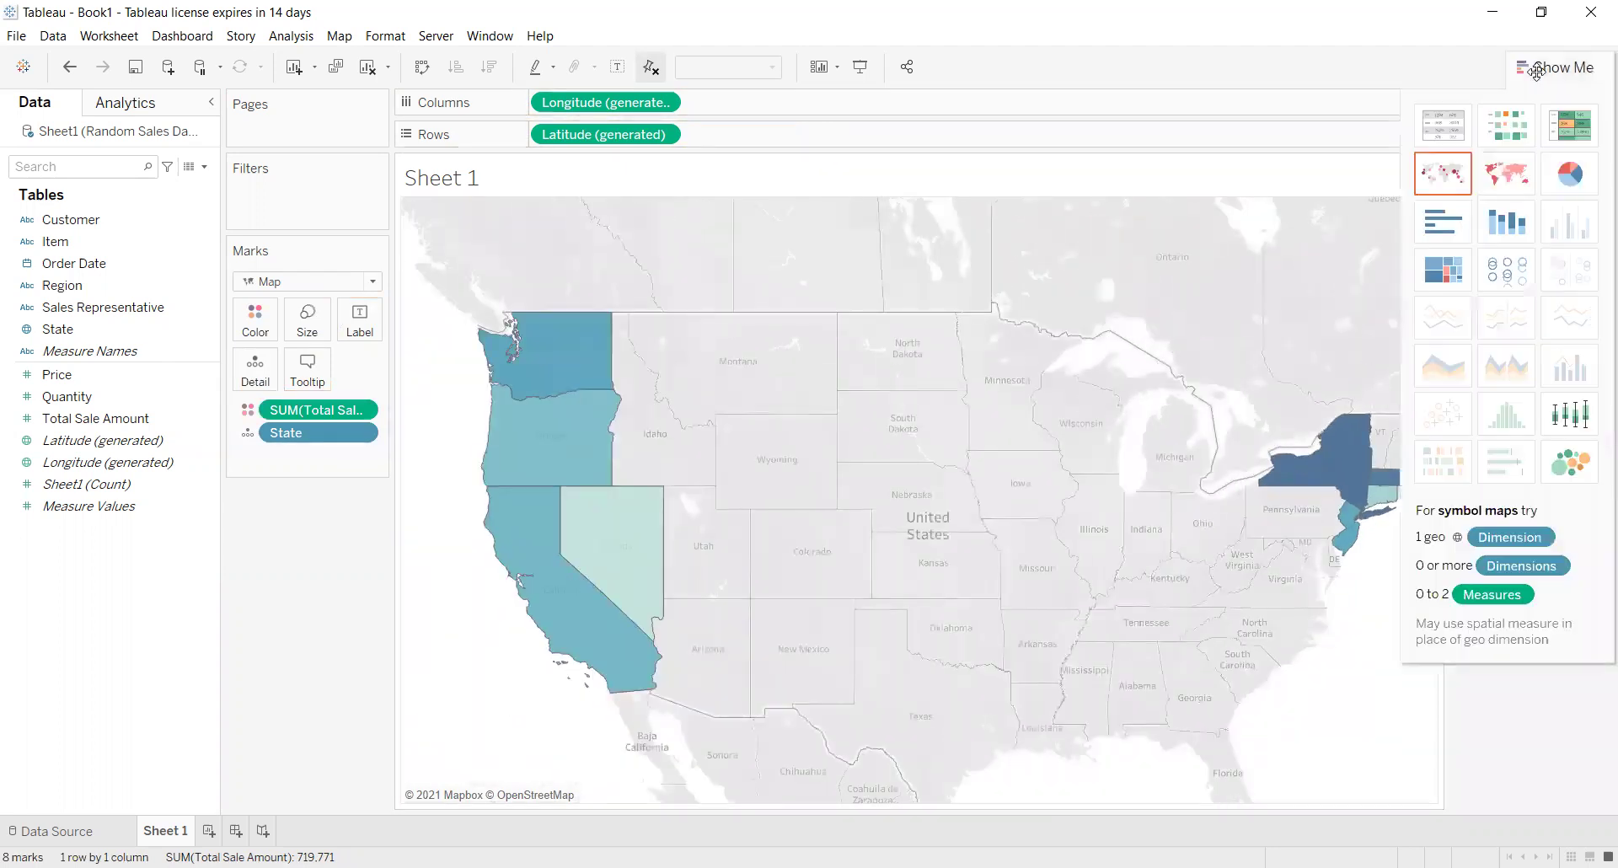
pyautogui.click(1436, 179)
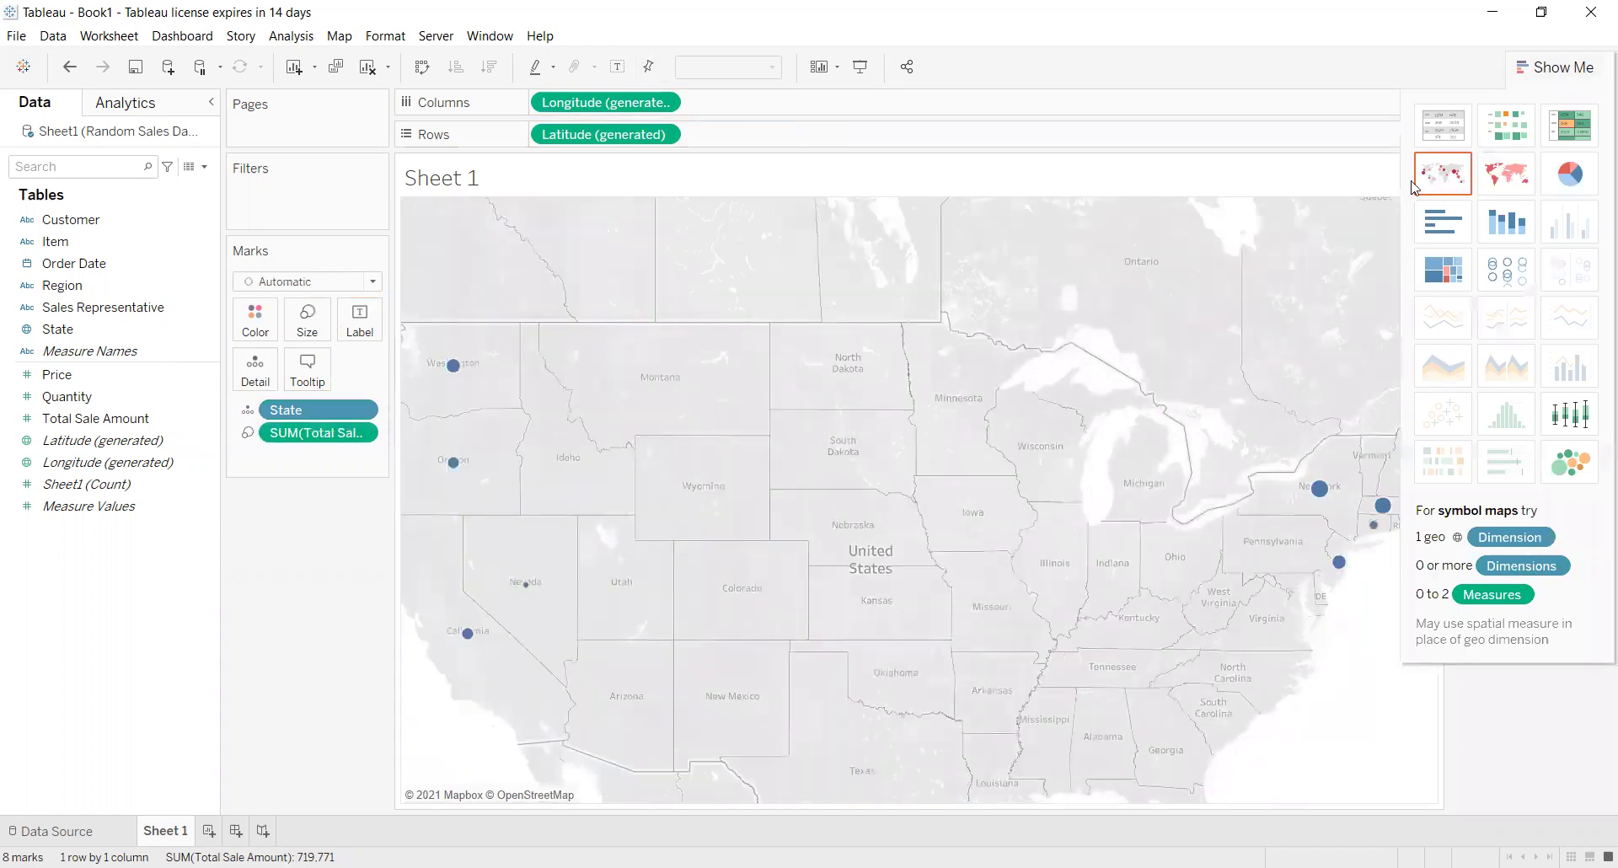
pyautogui.click(1554, 81)
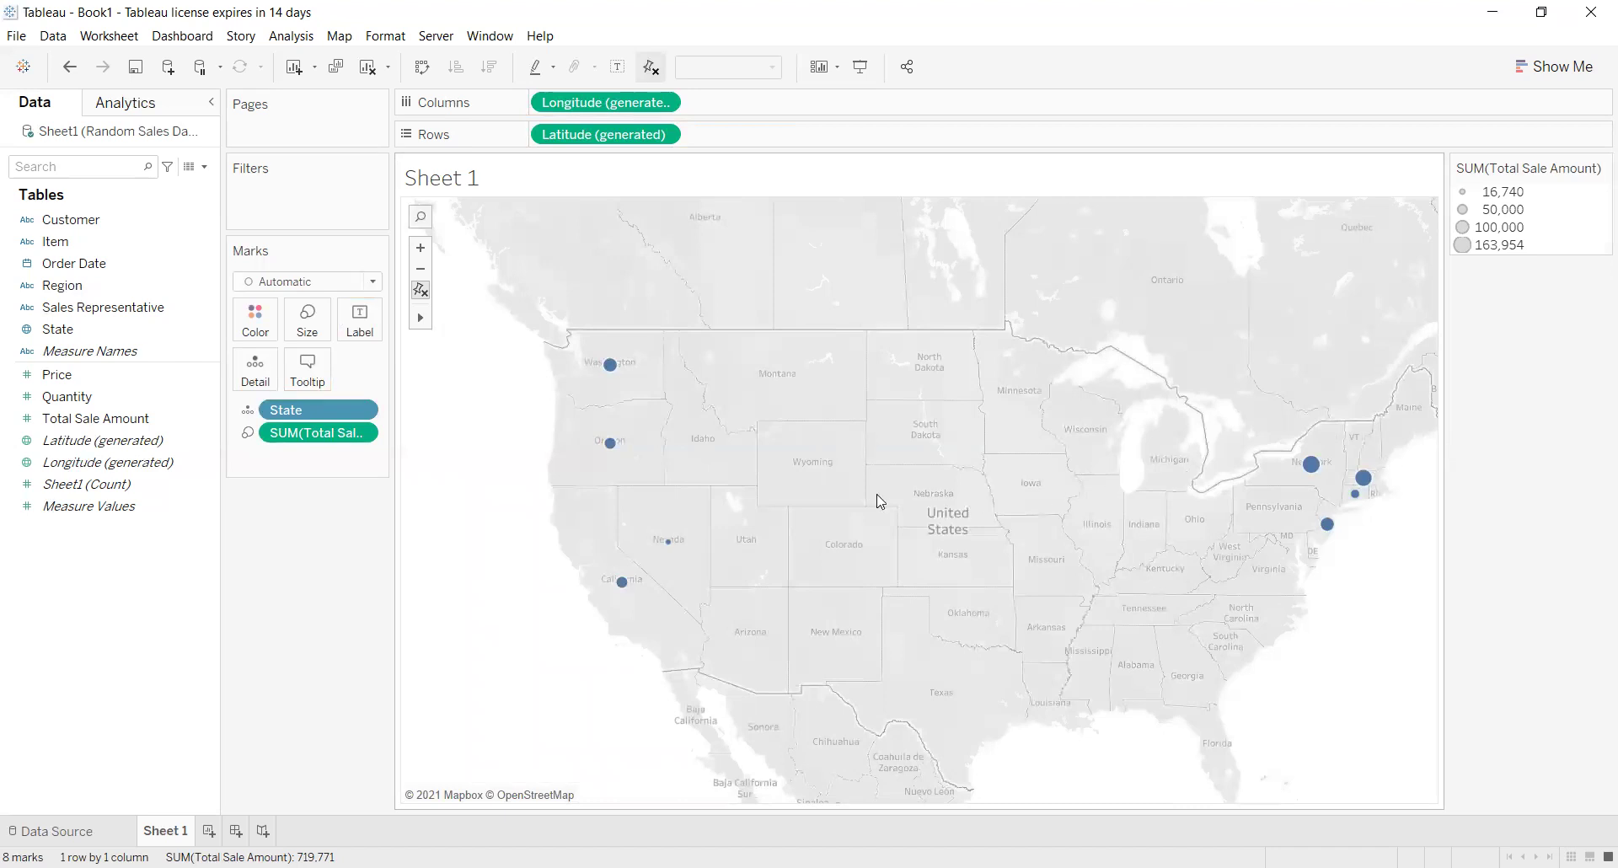
pyautogui.scroll(2, 577, 377)
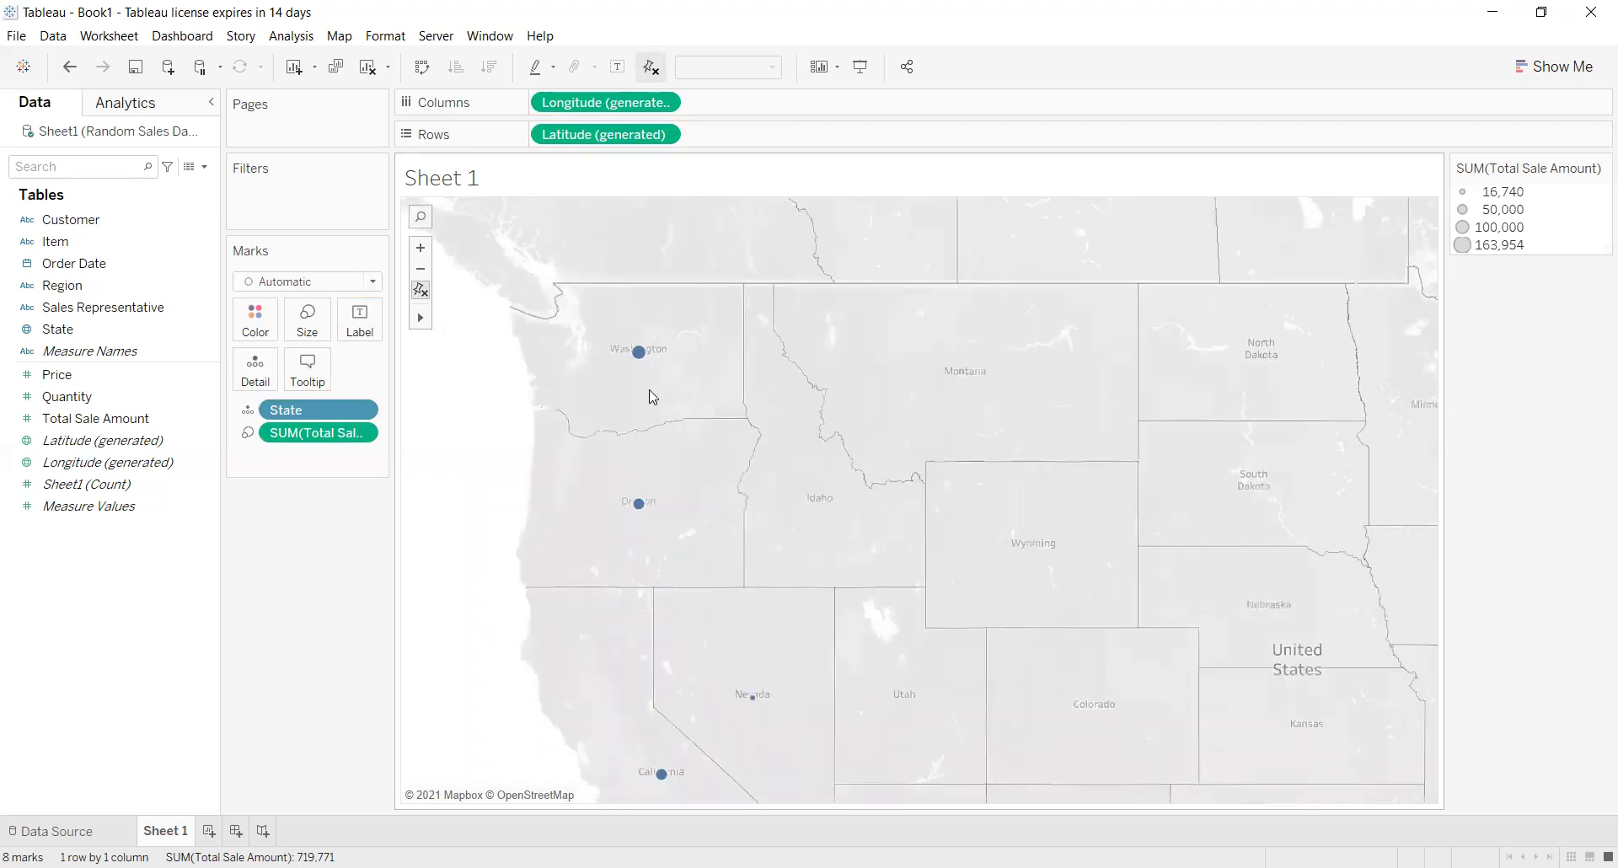
pyautogui.scroll(2, 652, 397)
pyautogui.scroll(-4, 676, 411)
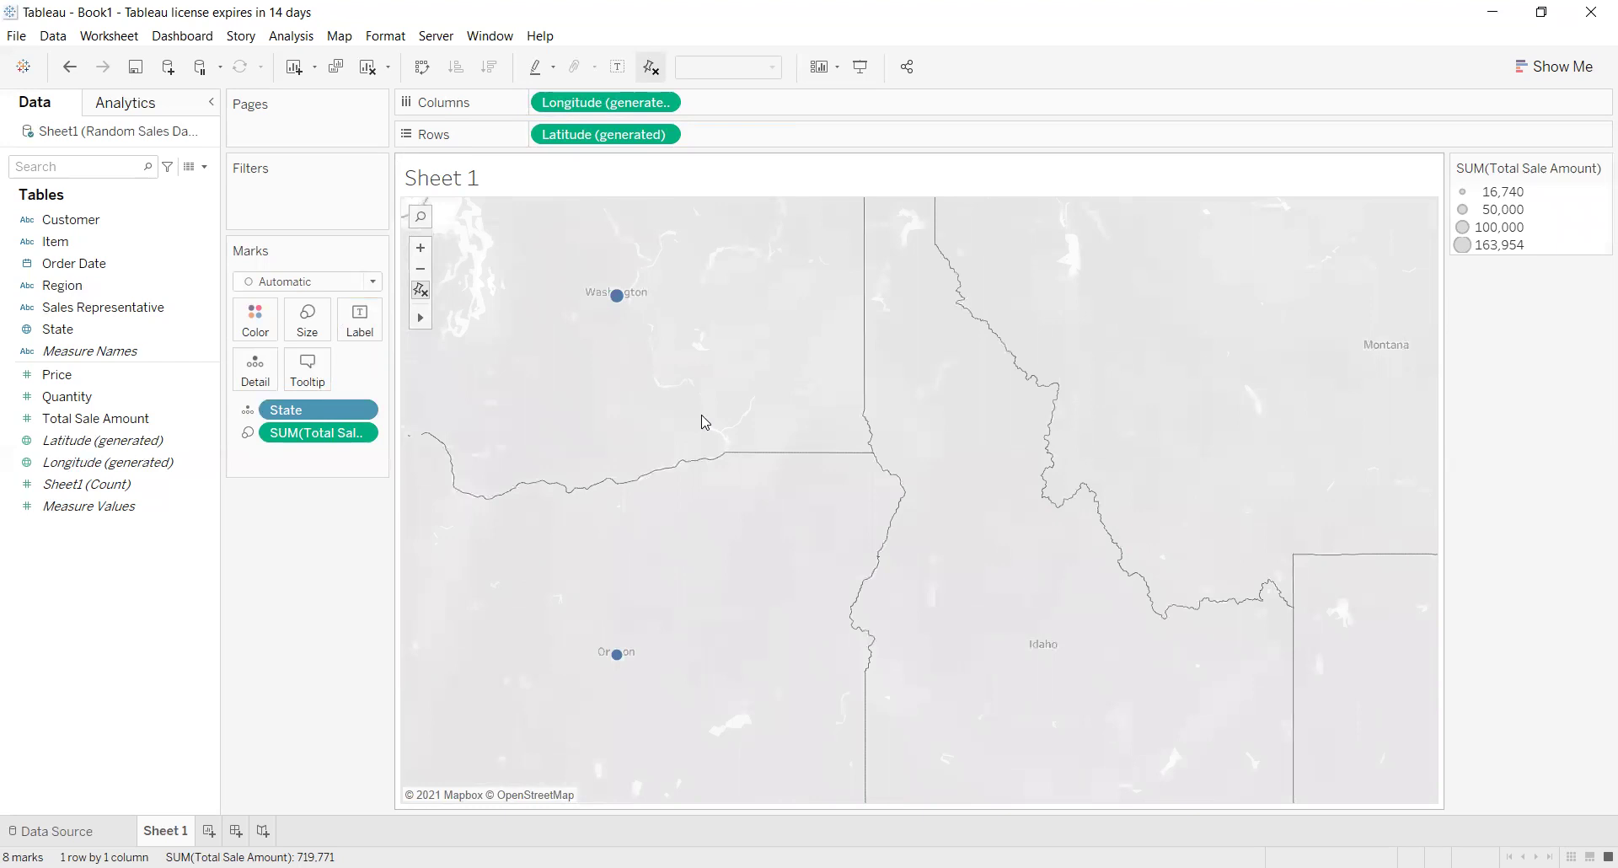
pyautogui.scroll(-4, 752, 433)
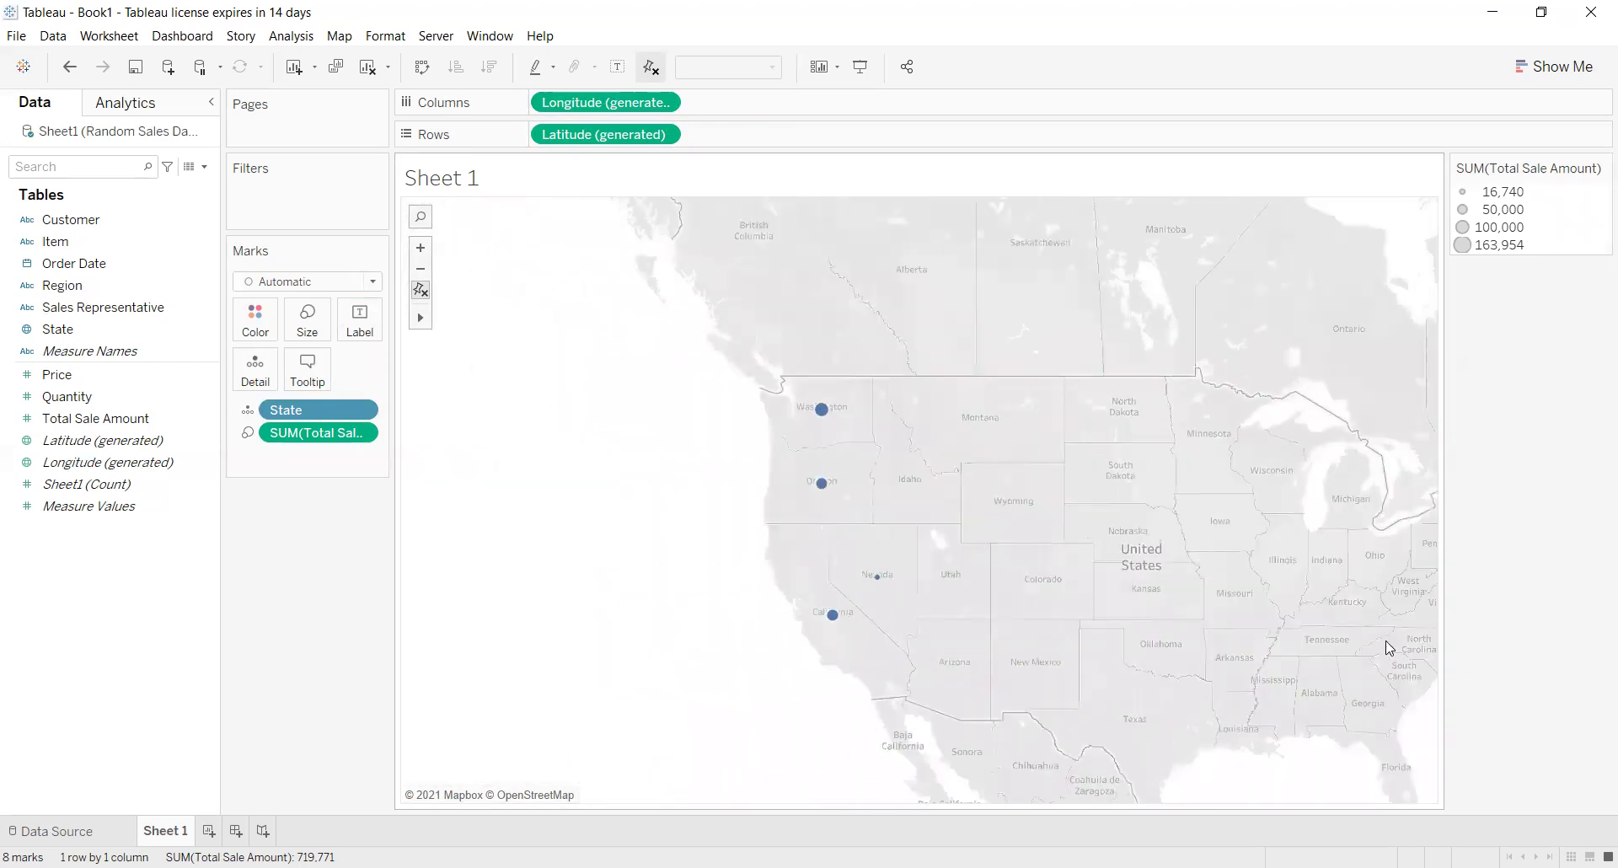
pyautogui.scroll(-2, 717, 426)
pyautogui.scroll(2, 1339, 553)
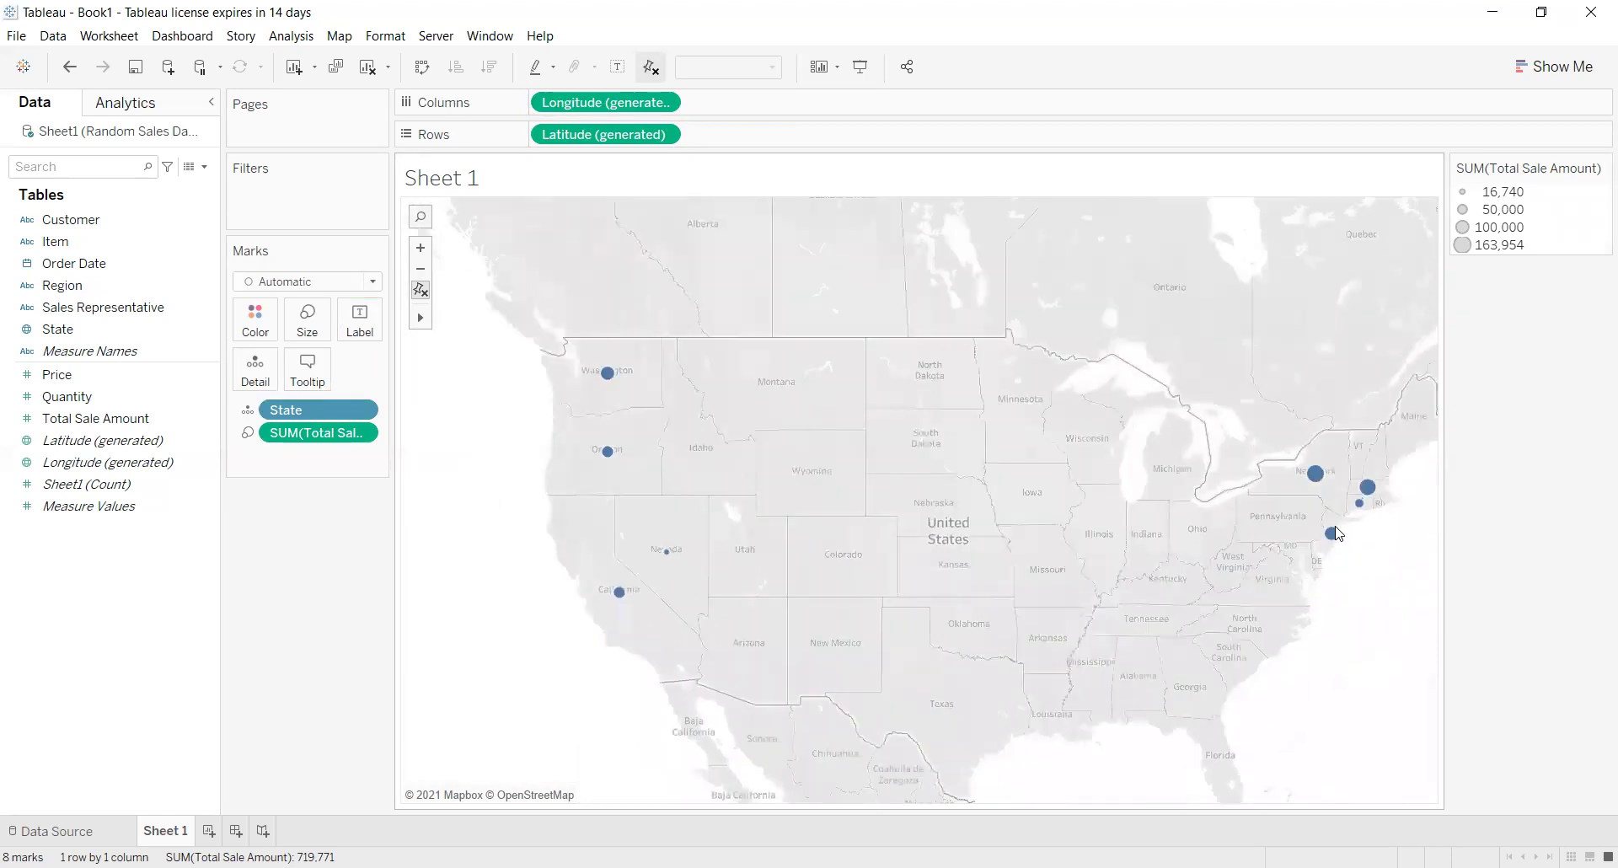
pyautogui.click(1555, 67)
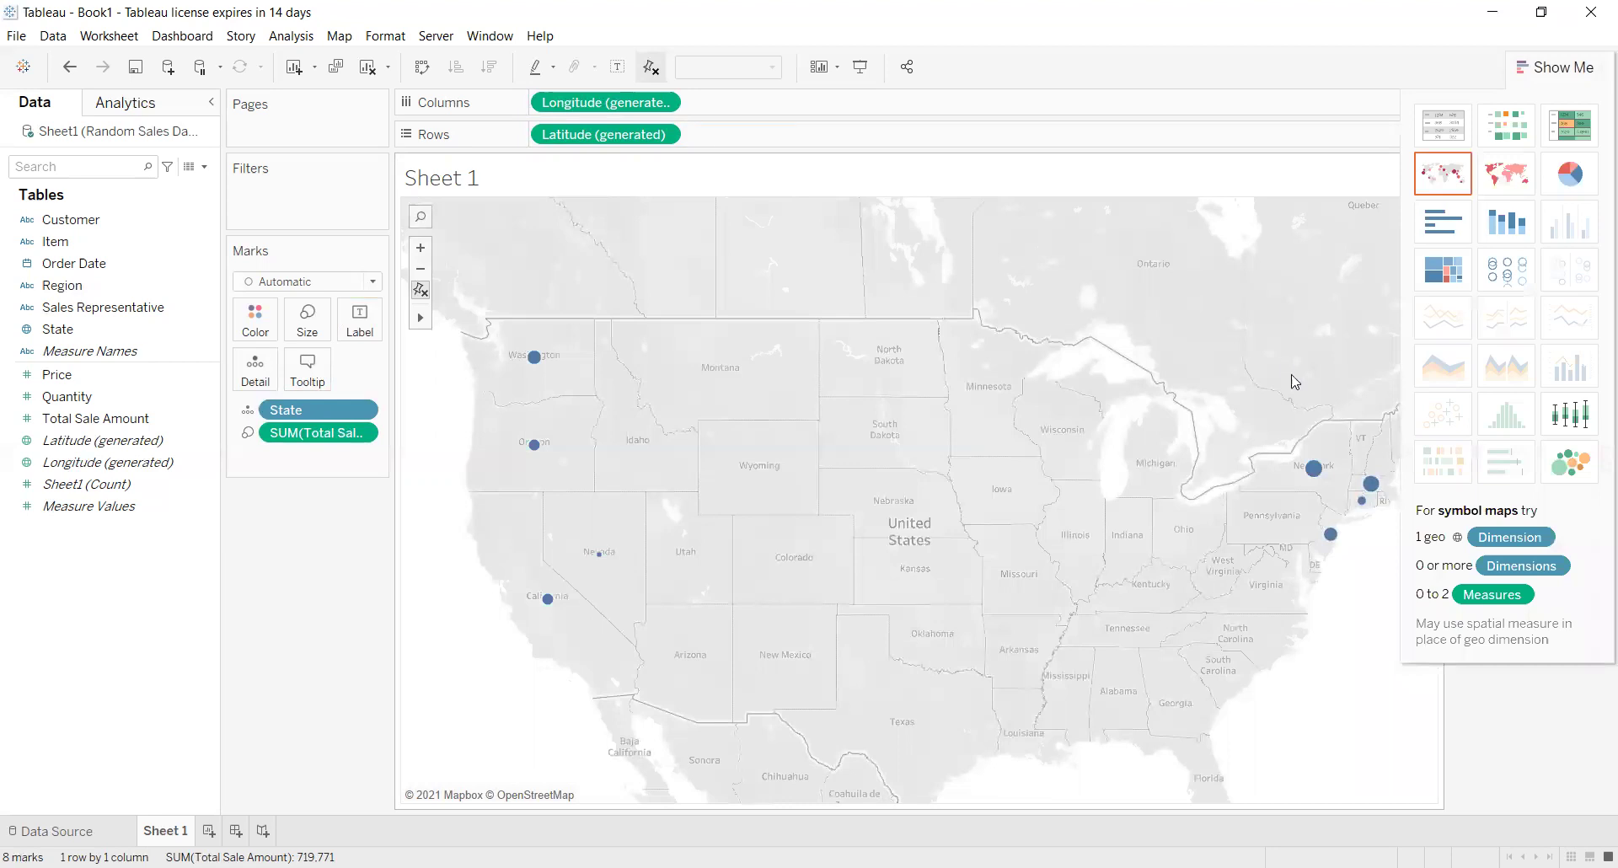
pyautogui.click(1549, 69)
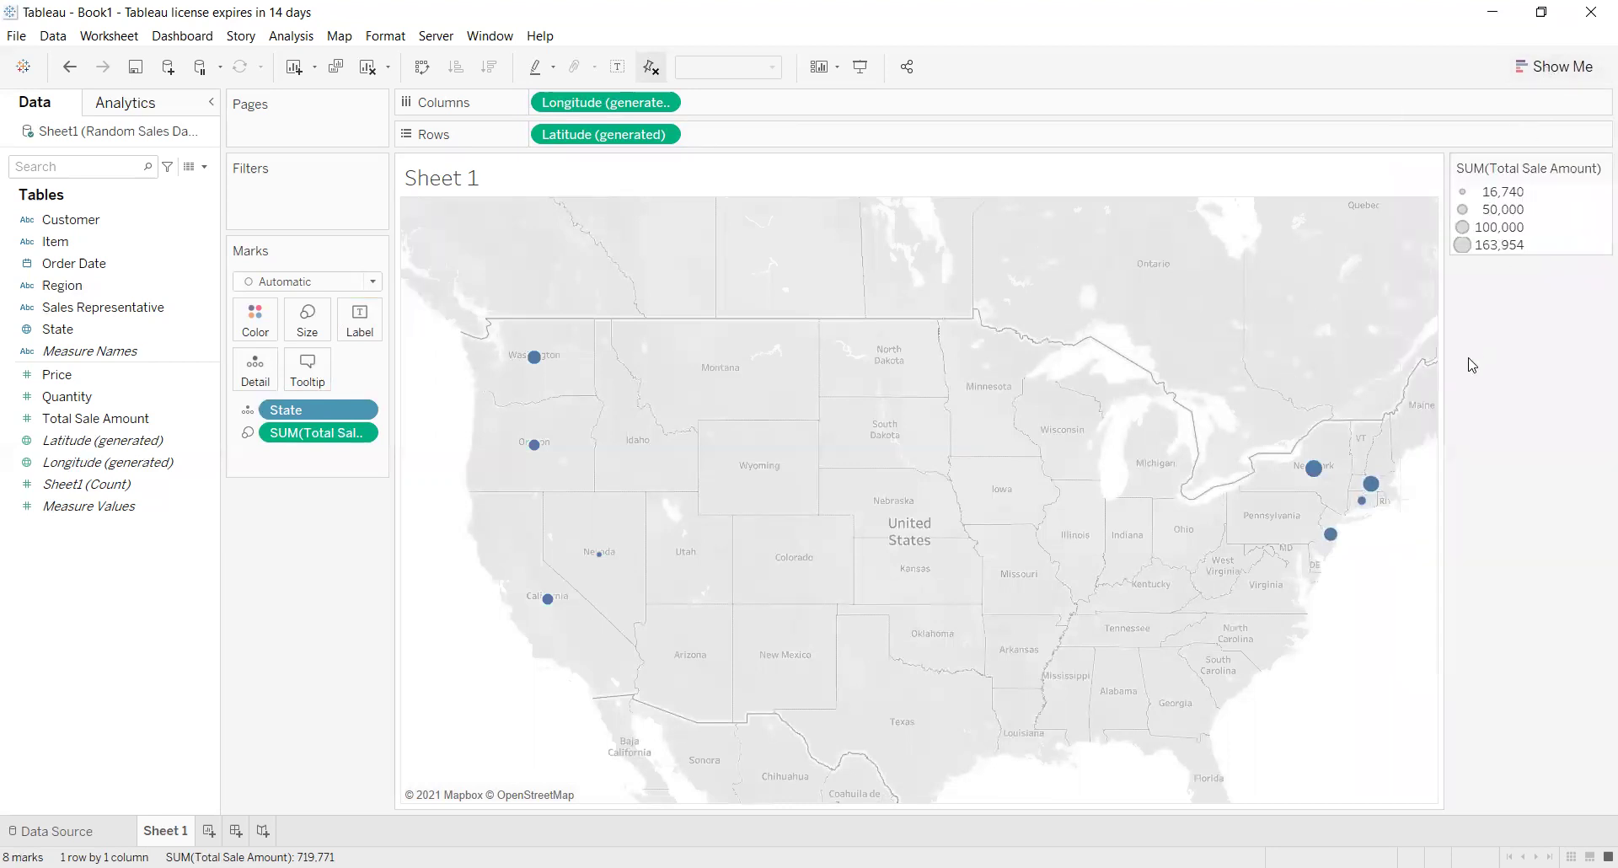
pyautogui.moveTo(1361, 482)
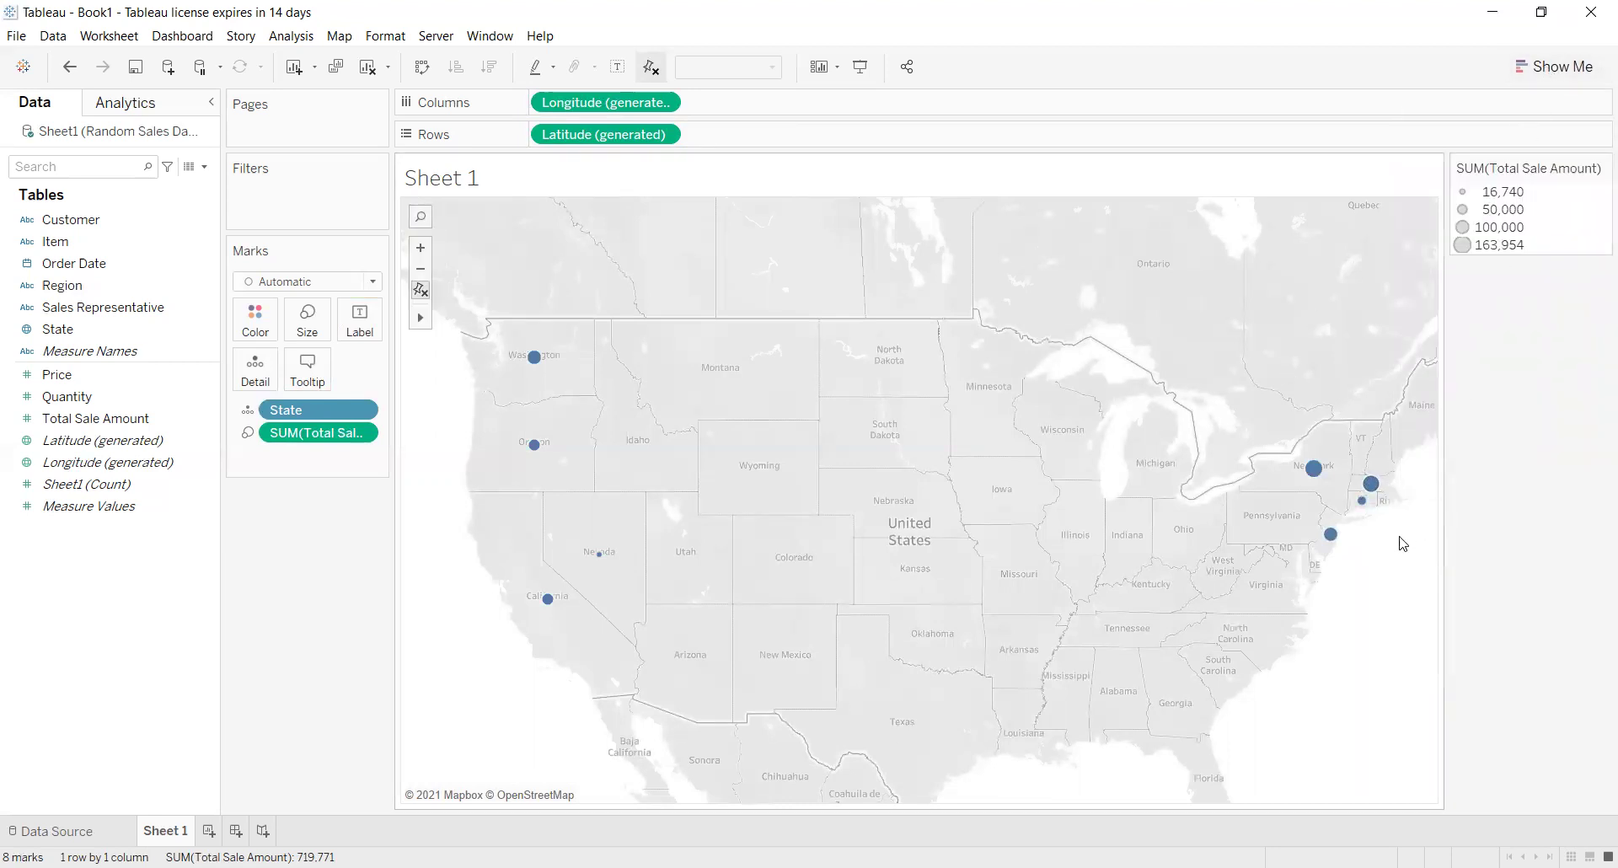